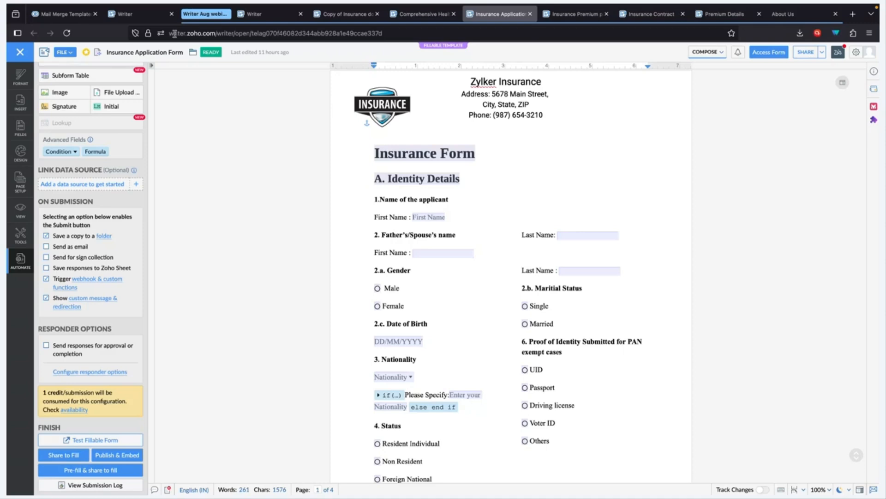
Step: Go to Writer's Recents list, start a fillable template over a PDF, then close the upload dialog
{"action": "left_click", "coordinate": [261, 14]}
{"action": "left_click", "coordinate": [681, 99]}
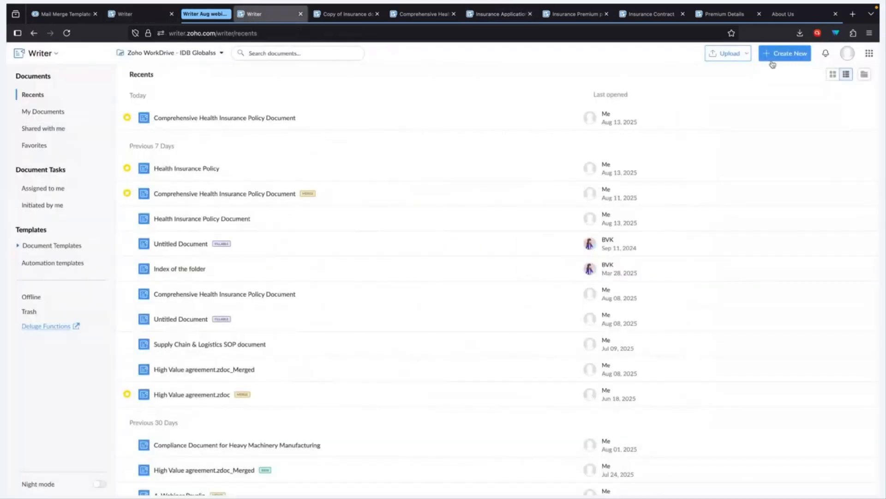
{"action": "left_click", "coordinate": [770, 54]}
{"action": "mouse_move", "coordinate": [812, 164]}
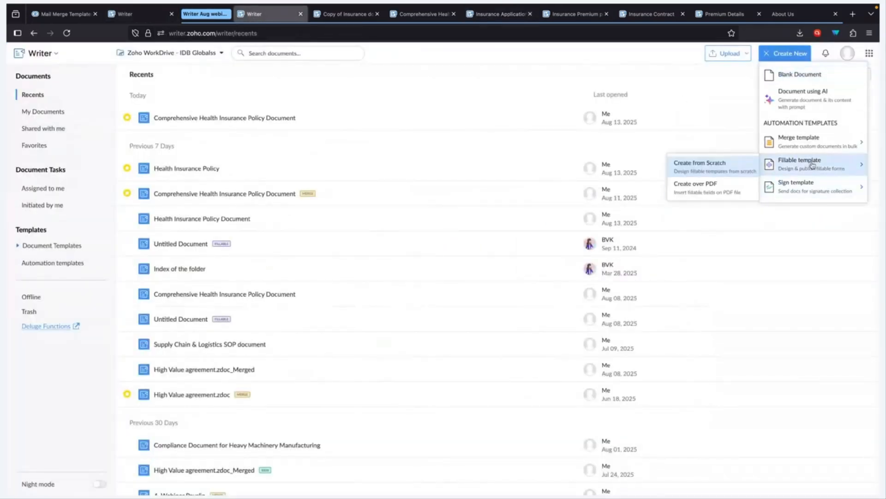
{"action": "left_click", "coordinate": [716, 187]}
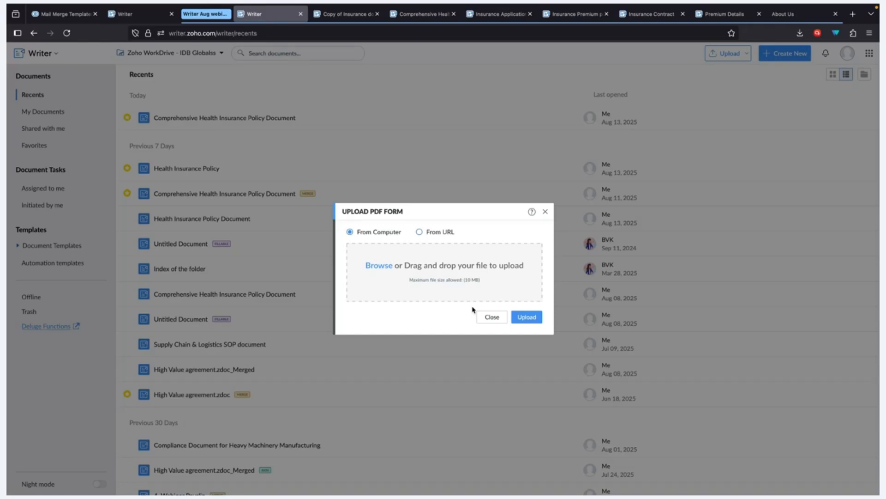
{"action": "left_click", "coordinate": [545, 212]}
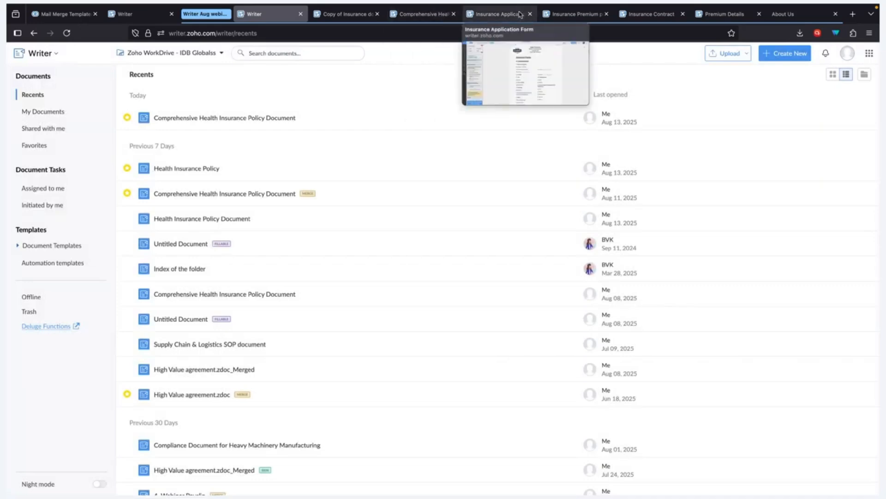
Step: Return to the Insurance Application Form and expand and collapse the Nationality condition
{"action": "left_click", "coordinate": [499, 14]}
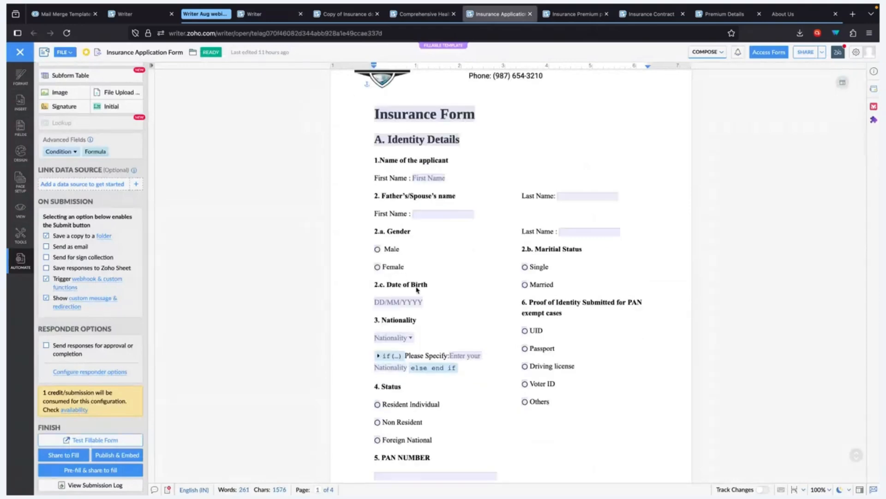
{"action": "scroll", "coordinate": [418, 284], "scroll_direction": "down", "scroll_amount": 3}
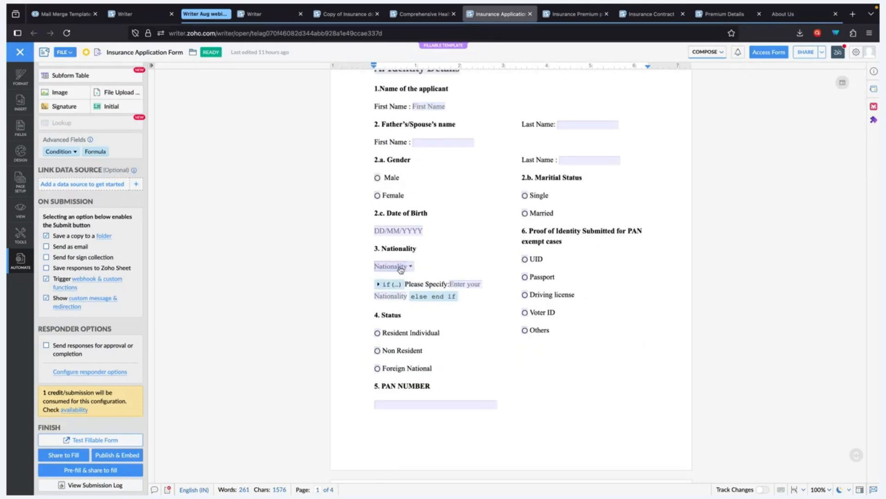
{"action": "left_click", "coordinate": [378, 285]}
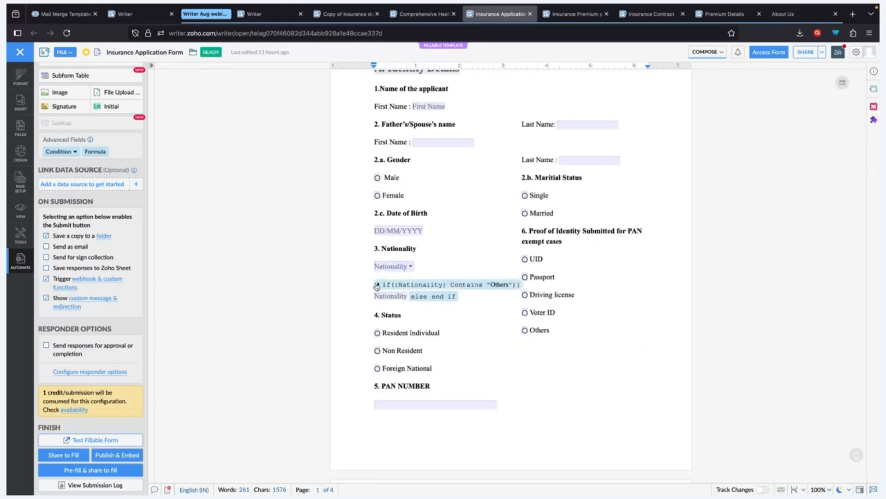
{"action": "left_click", "coordinate": [377, 285]}
{"action": "scroll", "coordinate": [73, 290], "scroll_direction": "up", "scroll_amount": 3}
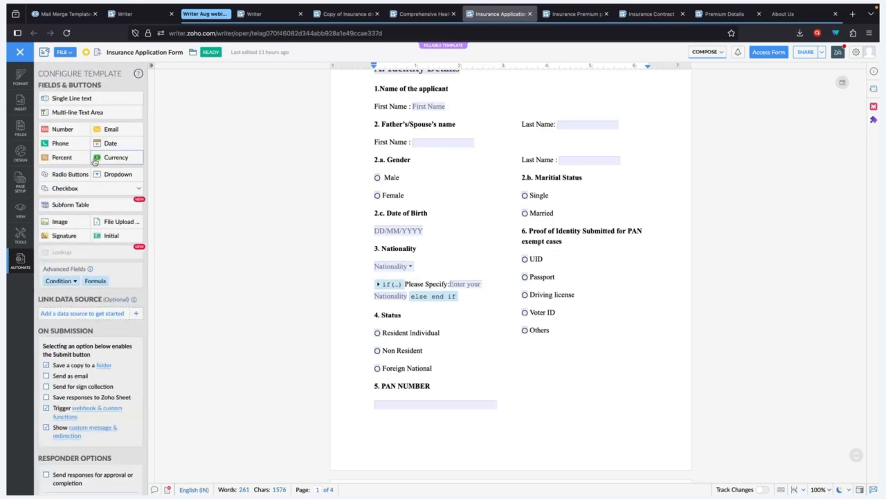
Step: Browse the condition types list, then re-check the 'Nationality contains Others' condition
{"action": "left_click", "coordinate": [68, 280]}
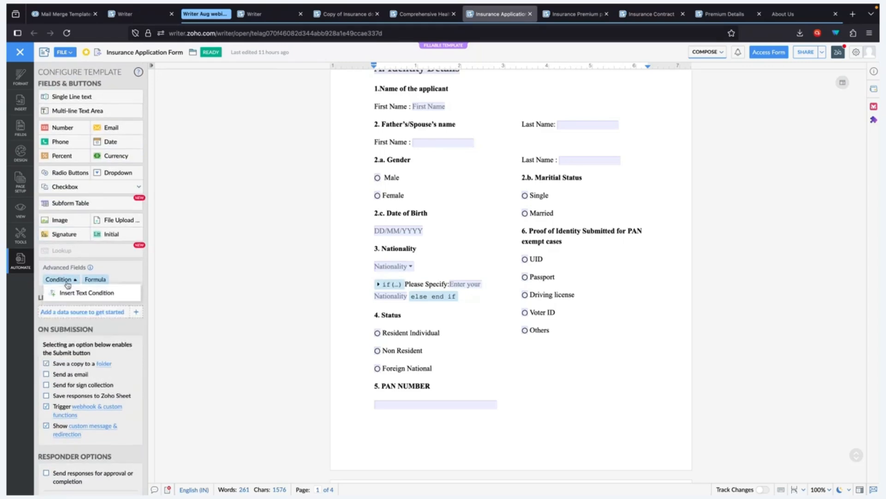
{"action": "left_click", "coordinate": [465, 260]}
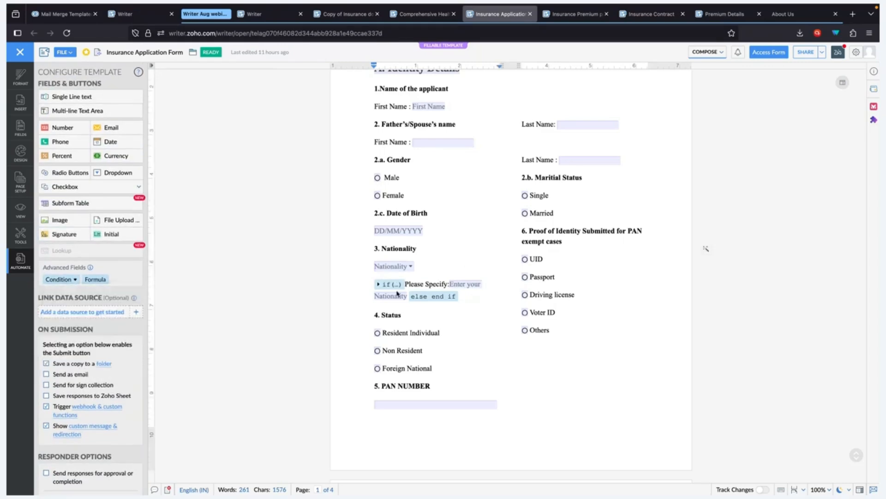
{"action": "mouse_move", "coordinate": [380, 289]}
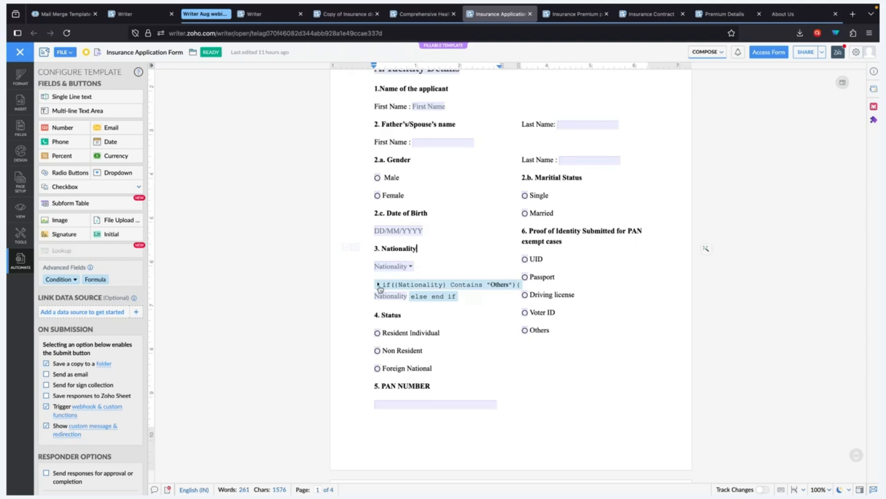
{"action": "left_click", "coordinate": [378, 285]}
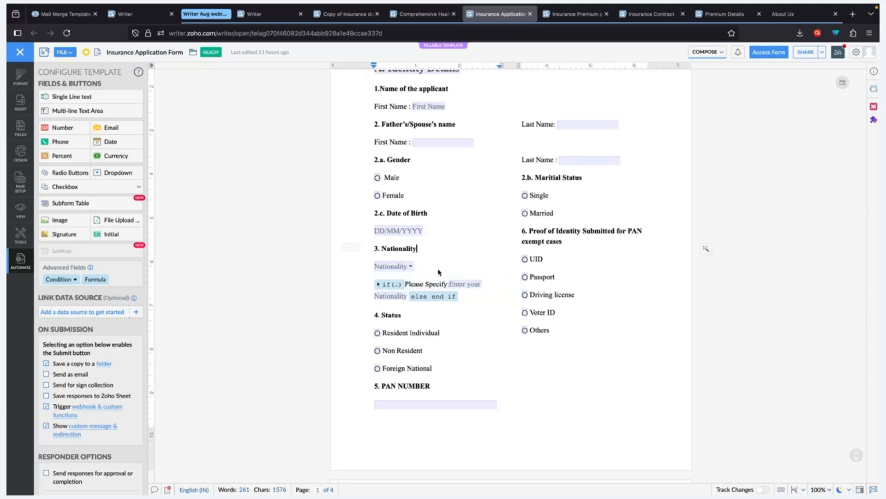
{"action": "left_click", "coordinate": [378, 284]}
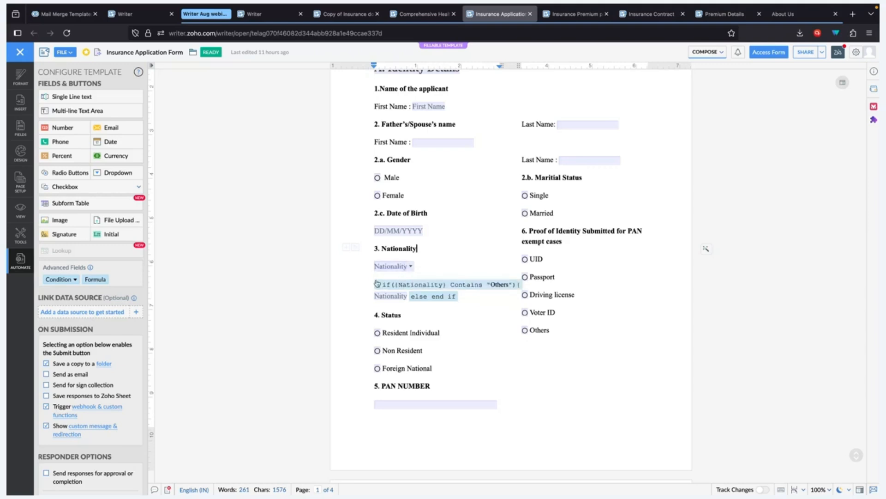
{"action": "left_click", "coordinate": [378, 283]}
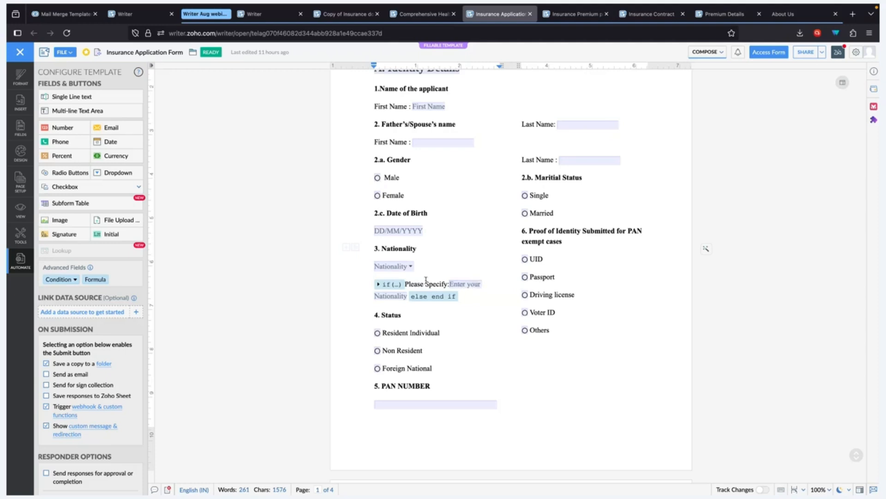
Step: View the Nationality dropdown settings, then the Proof of Address 1 upload settings (.pdf, 500 KB)
{"action": "left_click", "coordinate": [394, 268]}
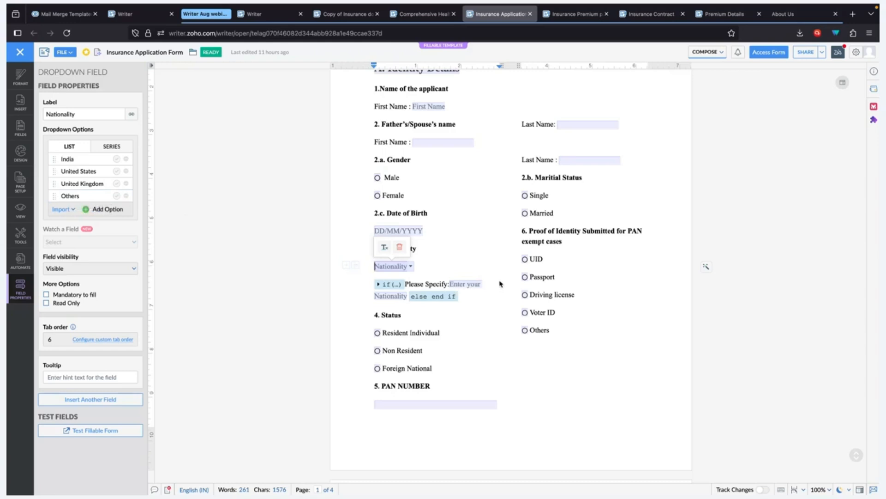
{"action": "scroll", "coordinate": [499, 299], "scroll_direction": "down", "scroll_amount": 3}
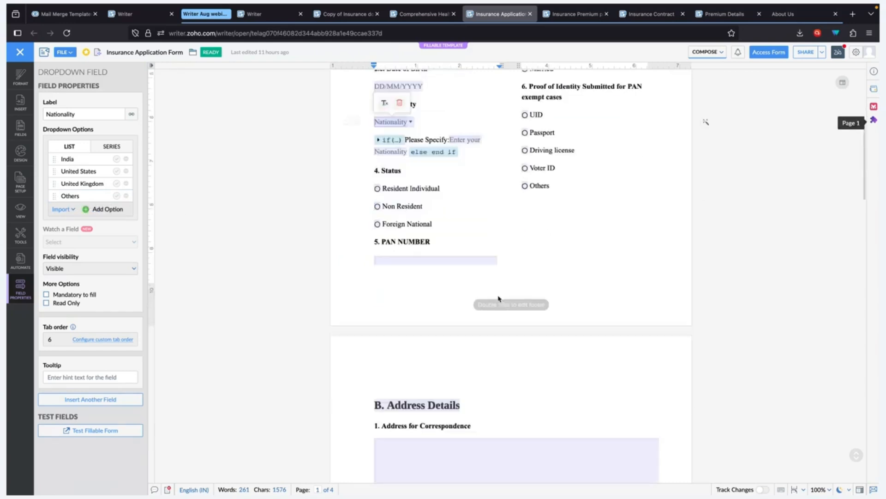
{"action": "scroll", "coordinate": [499, 299], "scroll_direction": "down", "scroll_amount": 2}
{"action": "scroll", "coordinate": [498, 298], "scroll_direction": "down", "scroll_amount": 4}
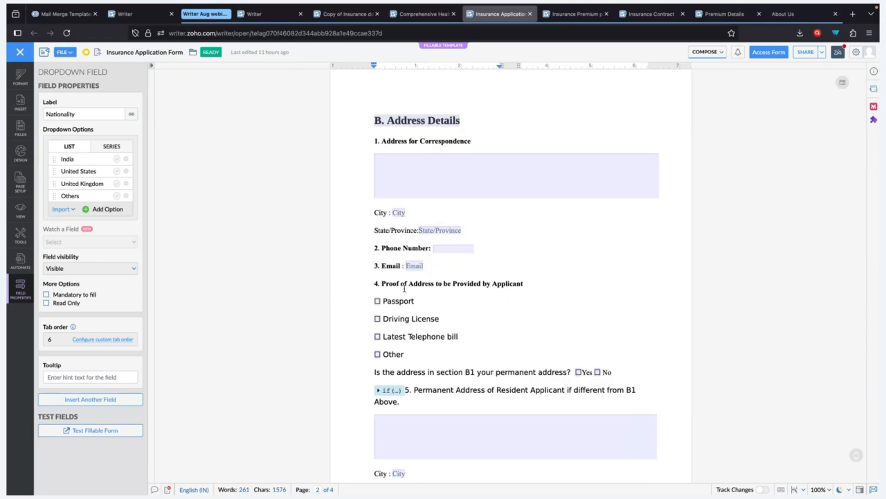
{"action": "scroll", "coordinate": [409, 298], "scroll_direction": "down", "scroll_amount": 2}
{"action": "scroll", "coordinate": [409, 299], "scroll_direction": "down", "scroll_amount": 5}
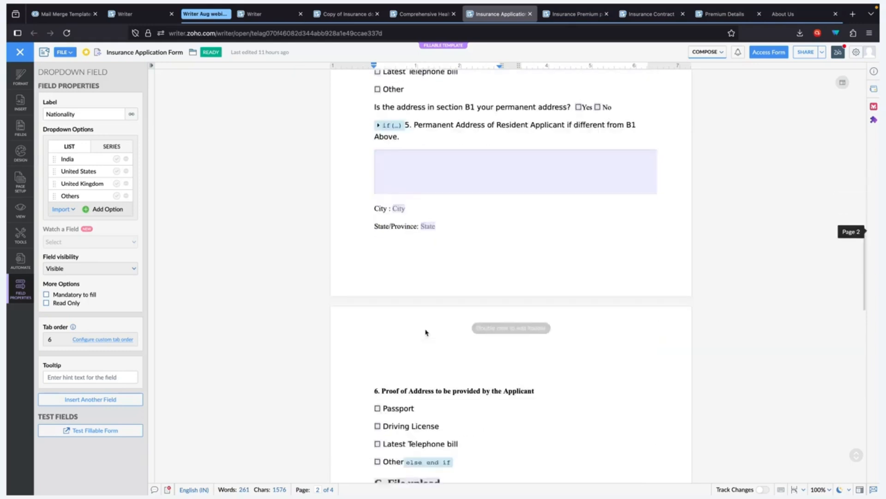
{"action": "scroll", "coordinate": [425, 331], "scroll_direction": "down", "scroll_amount": 2}
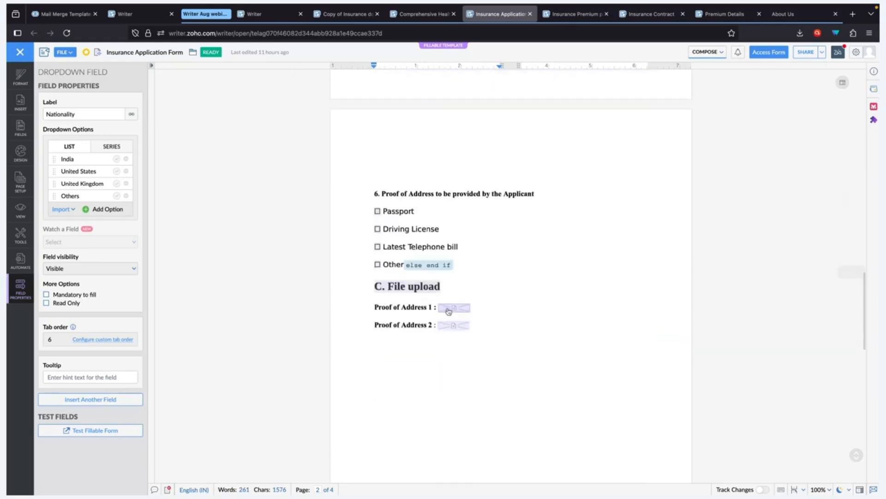
{"action": "left_click", "coordinate": [449, 309]}
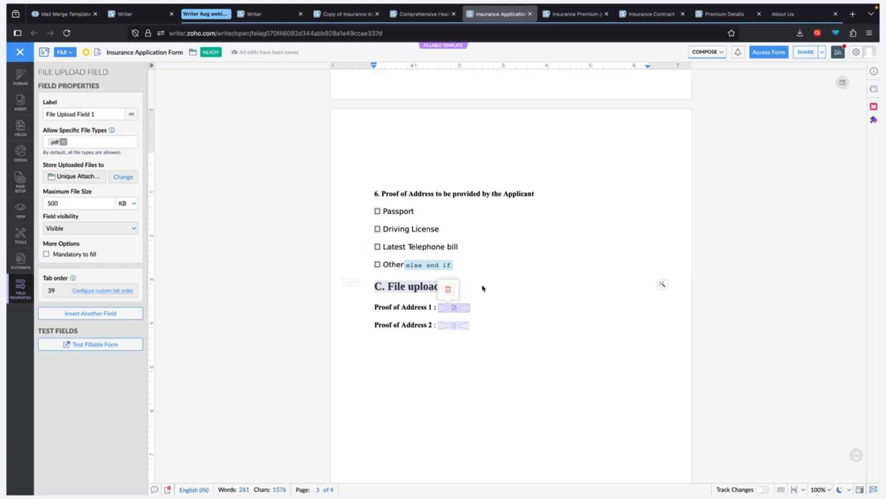
{"action": "scroll", "coordinate": [483, 288], "scroll_direction": "down", "scroll_amount": 10}
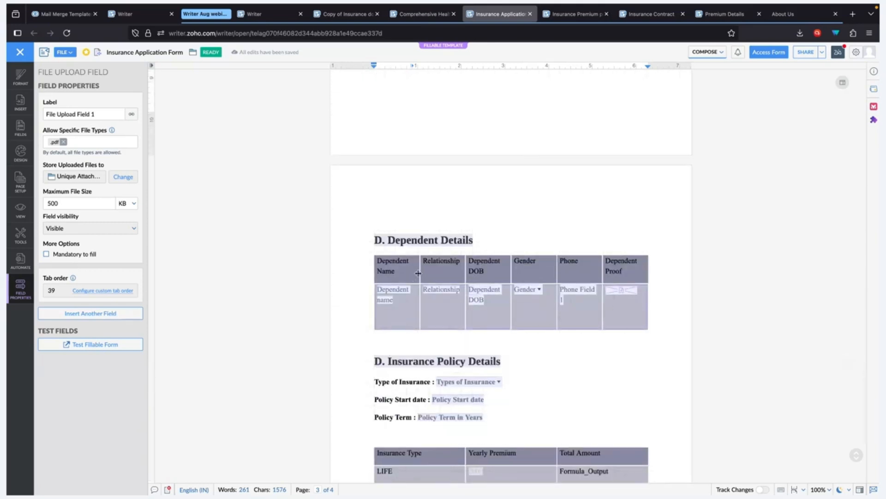
Step: Look at the Dependent Details subform settings, then return to the fillable fields list
{"action": "left_click", "coordinate": [412, 276]}
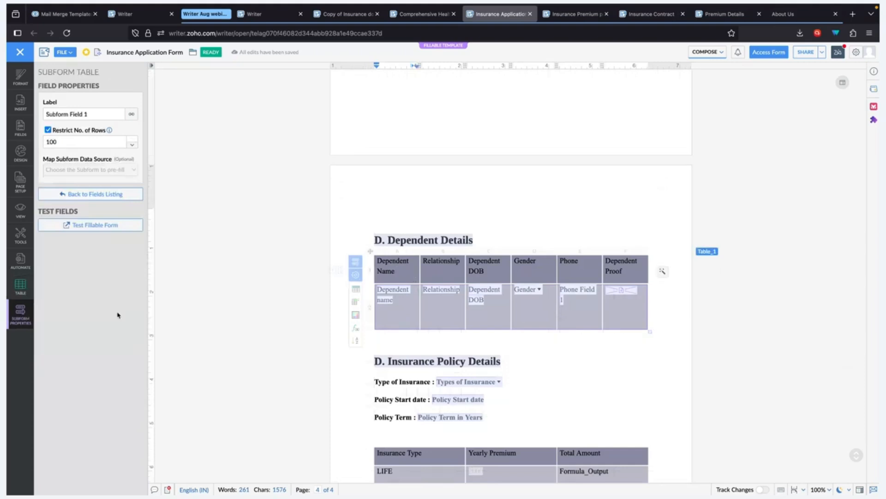
{"action": "left_click", "coordinate": [21, 261]}
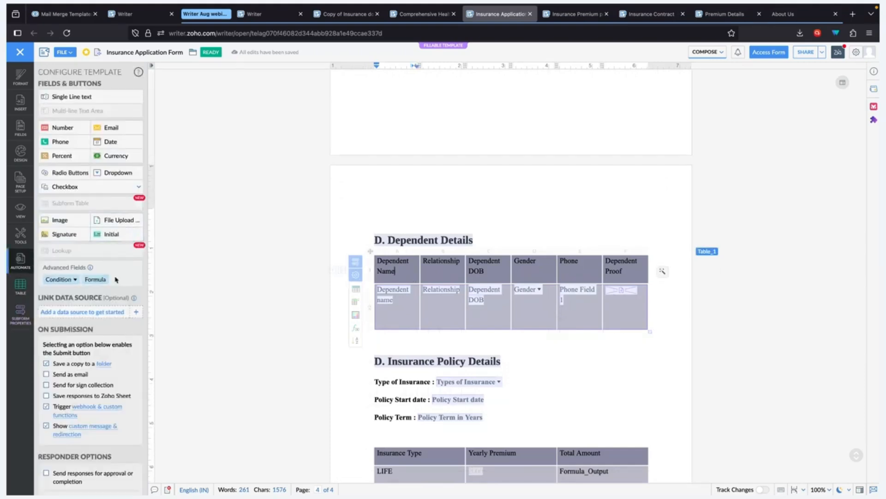
{"action": "left_click", "coordinate": [361, 202]}
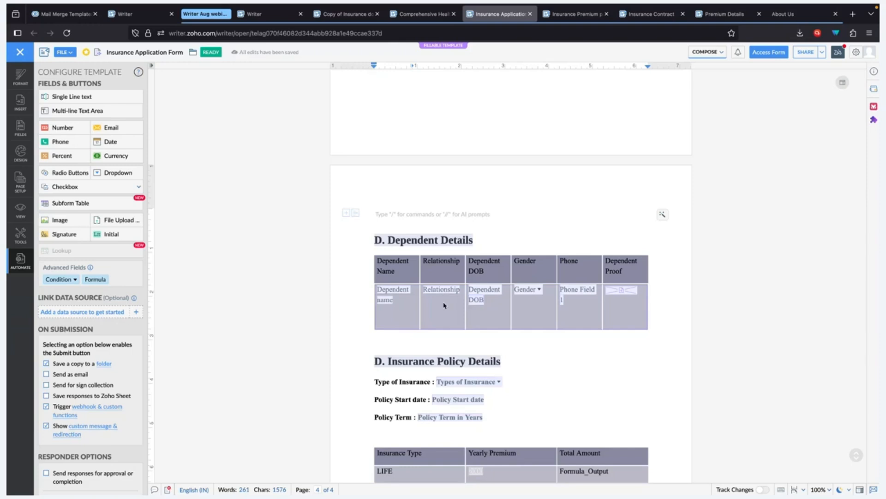
Step: Change the Dependent Details table's row limit from 100 to 5 and verify it
{"action": "left_click", "coordinate": [409, 309]}
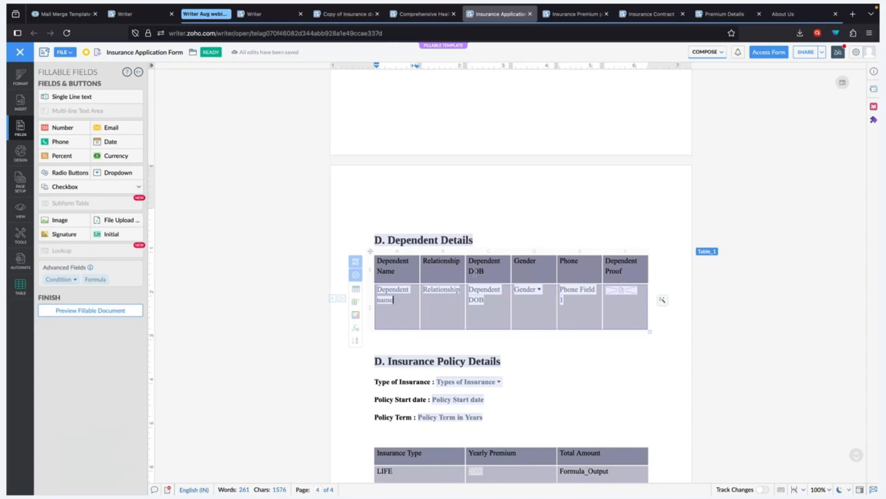
{"action": "left_click", "coordinate": [355, 262]}
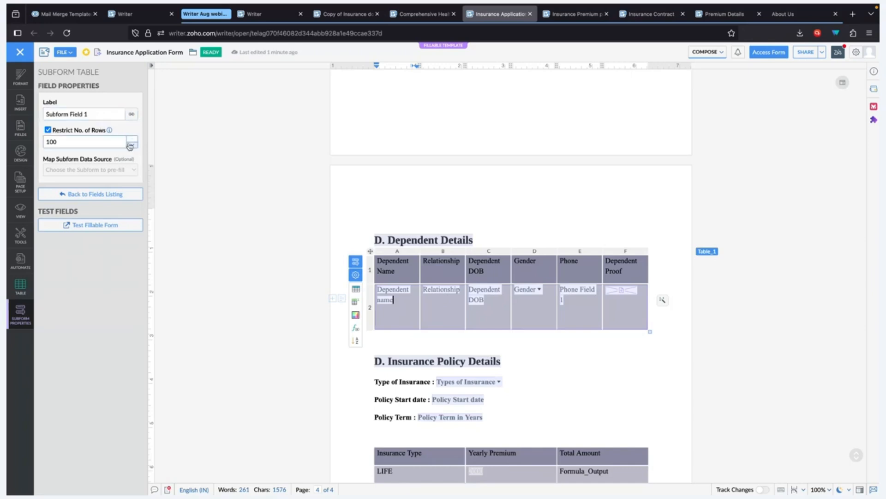
{"action": "double_click", "coordinate": [114, 142]}
{"action": "type", "text": "5"}
{"action": "left_click", "coordinate": [118, 129]}
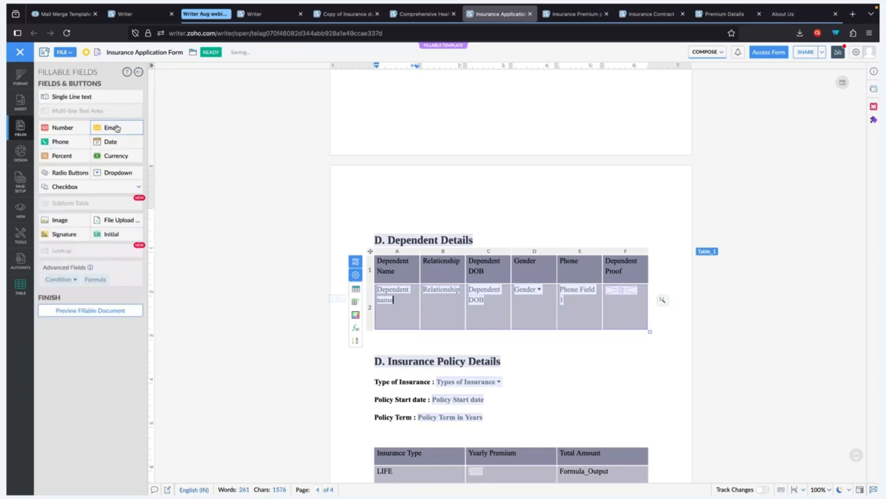
{"action": "left_click", "coordinate": [355, 273]}
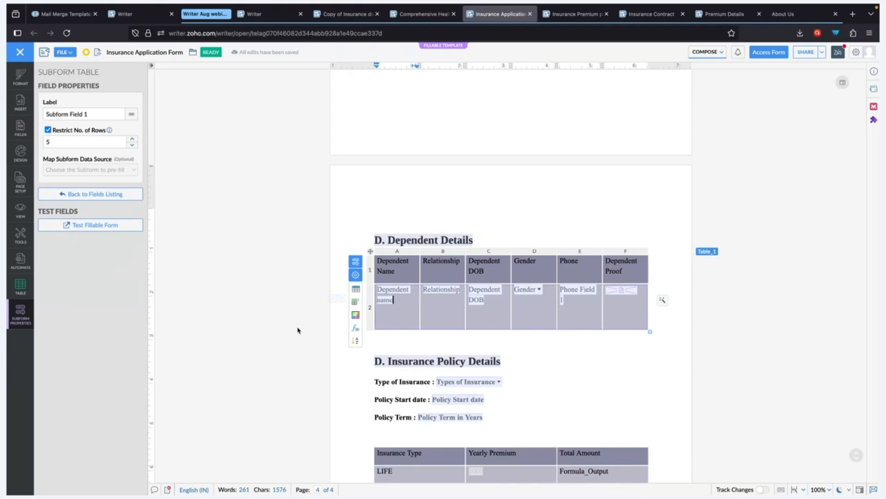
{"action": "left_click", "coordinate": [544, 354]}
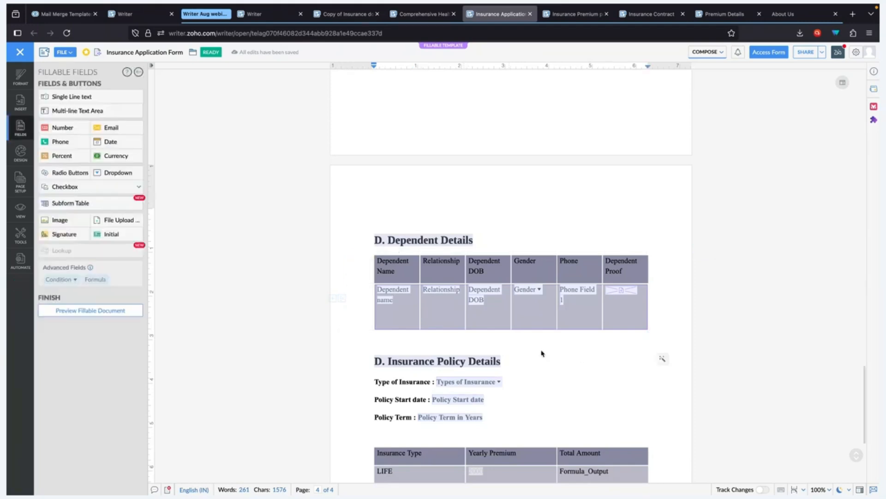
{"action": "scroll", "coordinate": [542, 352], "scroll_direction": "down", "scroll_amount": 2}
{"action": "scroll", "coordinate": [542, 352], "scroll_direction": "down", "scroll_amount": 2}
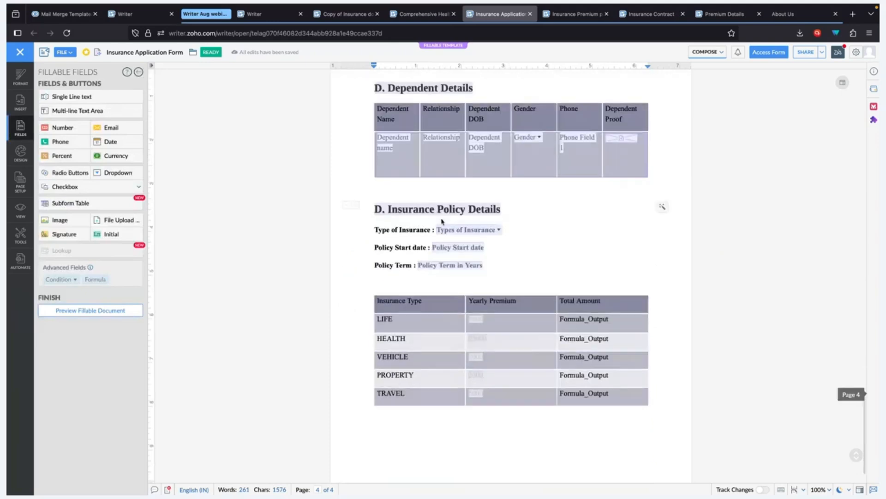
{"action": "left_click", "coordinate": [456, 231]}
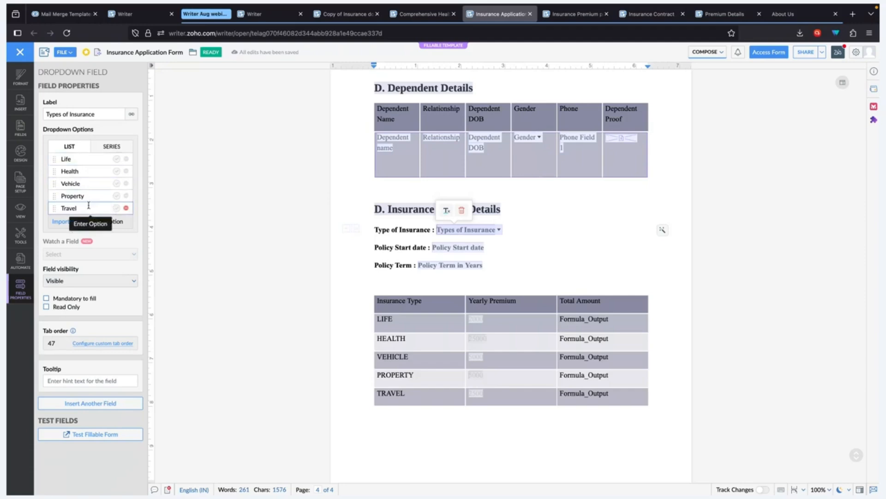
{"action": "scroll", "coordinate": [406, 303], "scroll_direction": "down", "scroll_amount": 1}
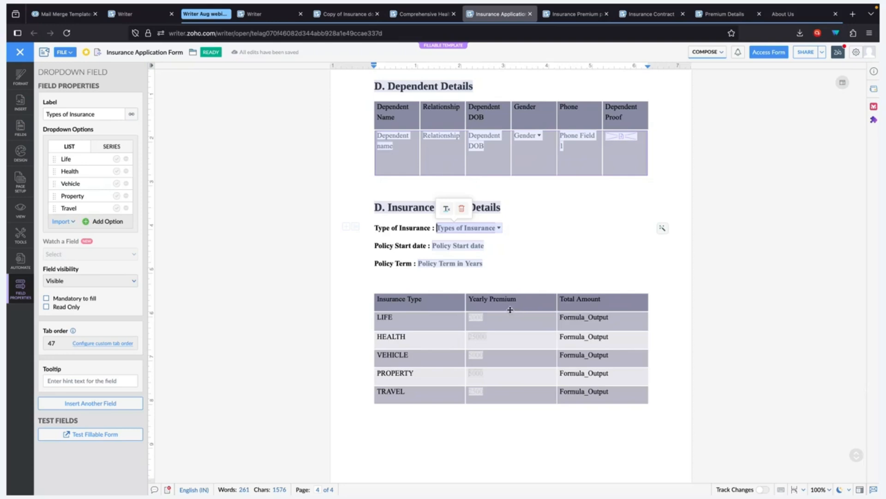
{"action": "left_click", "coordinate": [421, 321]}
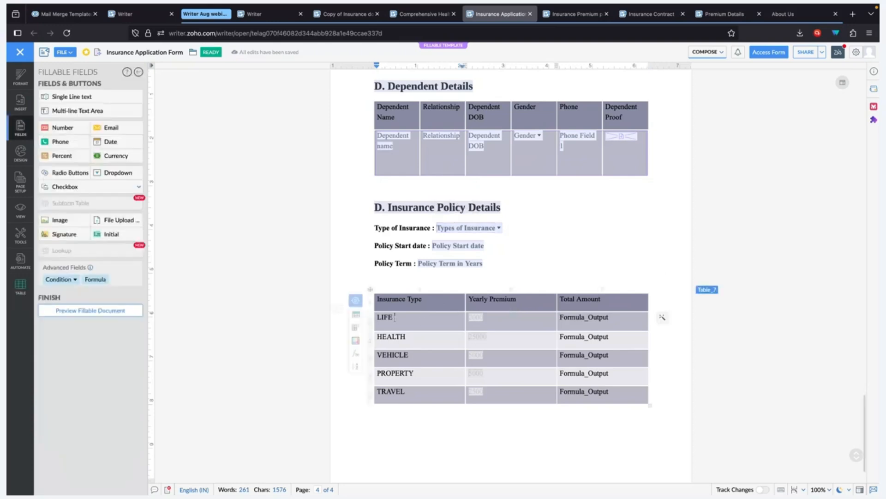
{"action": "mouse_move", "coordinate": [372, 323]}
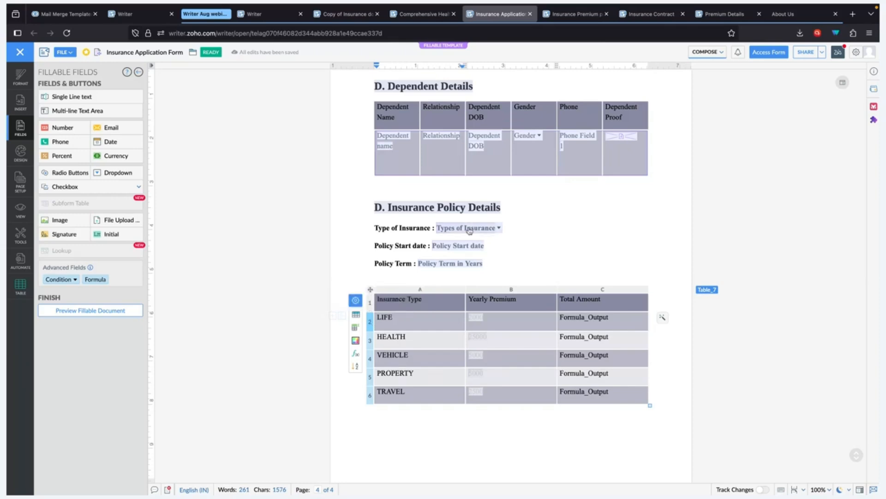
Step: Select the premium table's LIFE row and view its display condition without changing it
{"action": "left_click", "coordinate": [369, 324]}
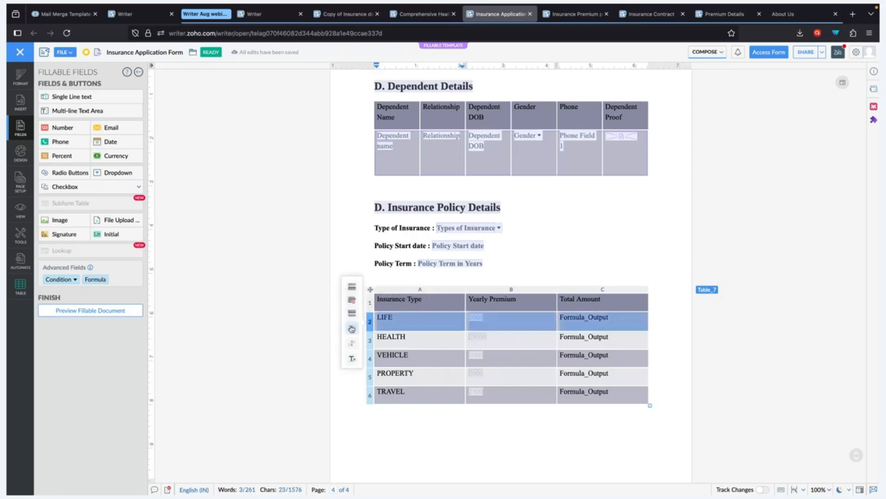
{"action": "left_click", "coordinate": [352, 329]}
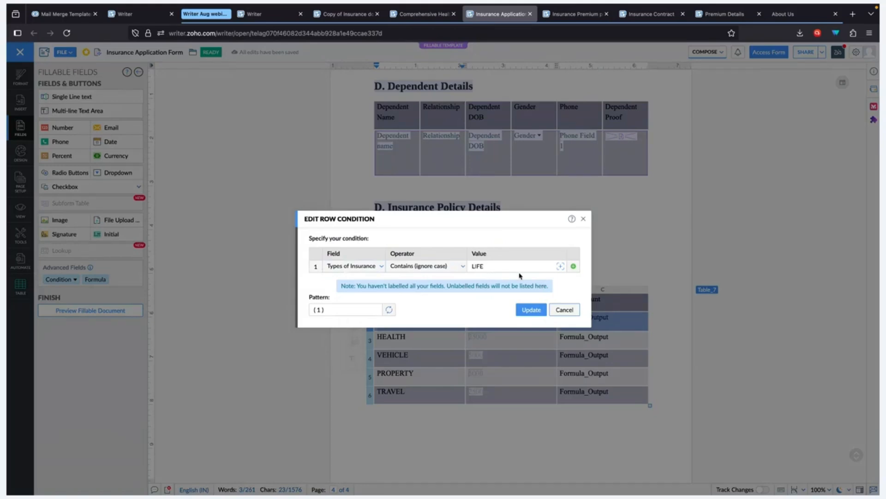
{"action": "left_click", "coordinate": [555, 311]}
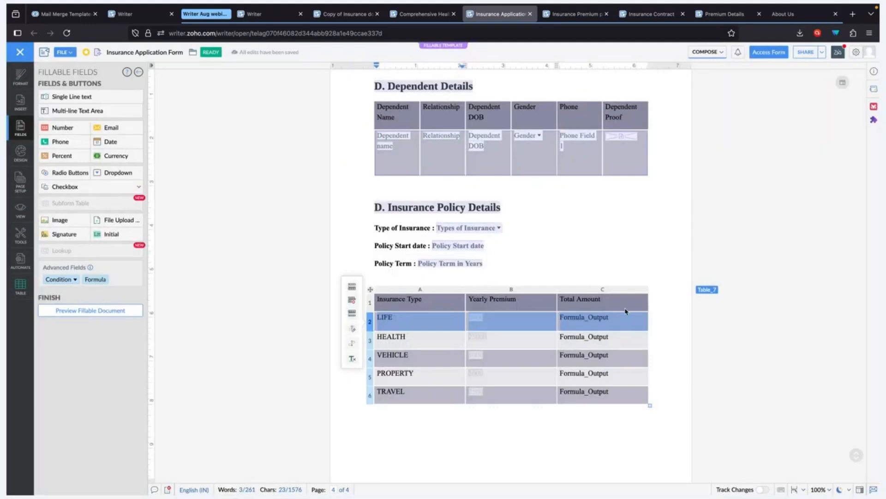
Step: Delete the LIFE label, reload after the error, and inspect the Life premium and total formula
{"action": "key", "text": "Delete"}
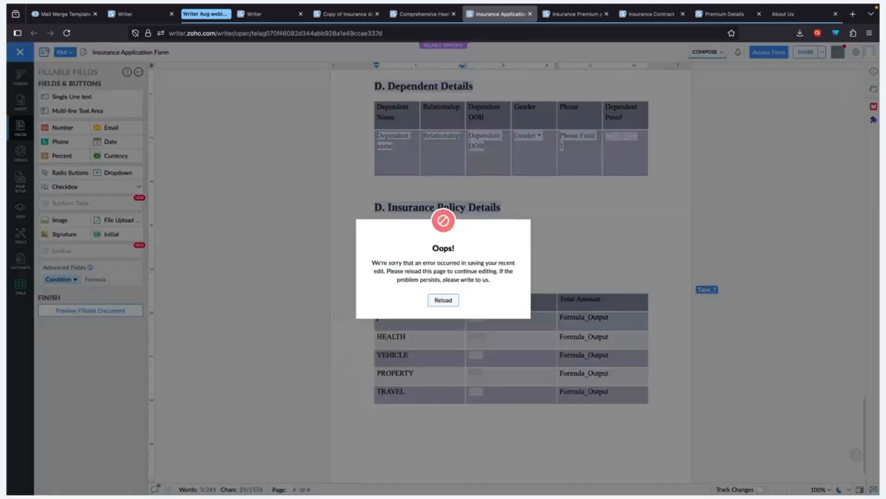
{"action": "left_click", "coordinate": [443, 300]}
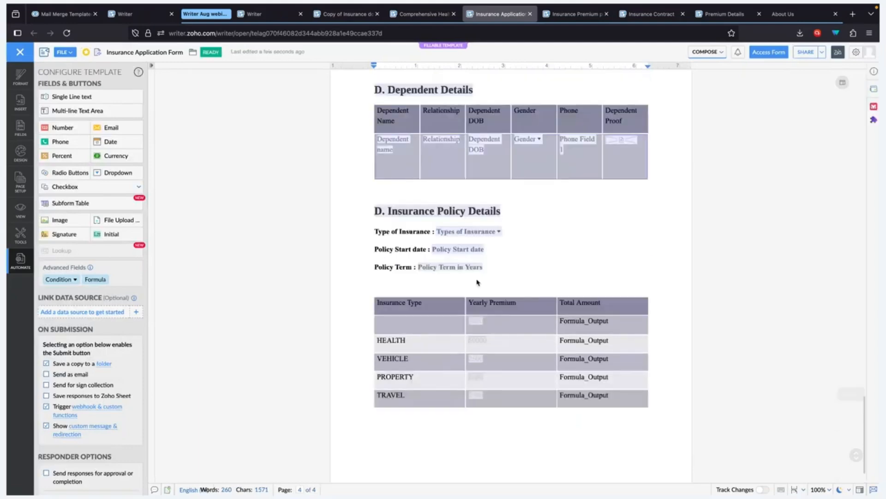
{"action": "left_click", "coordinate": [483, 278]}
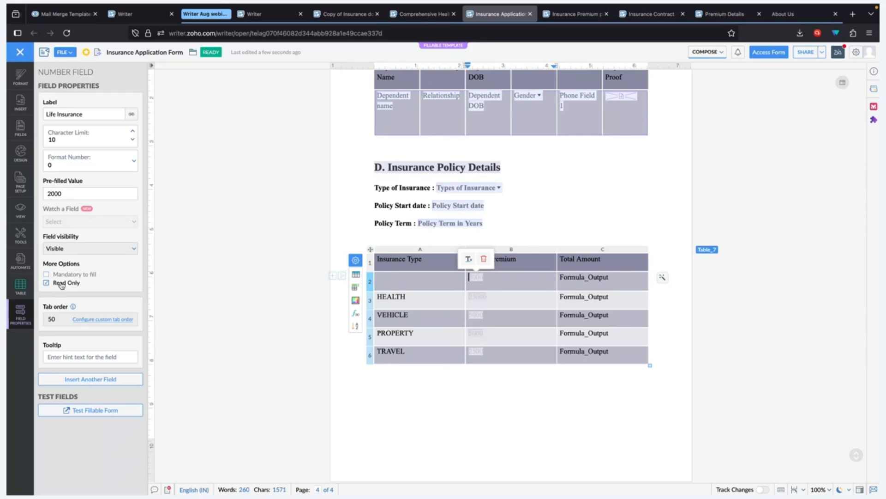
{"action": "left_click", "coordinate": [585, 279]}
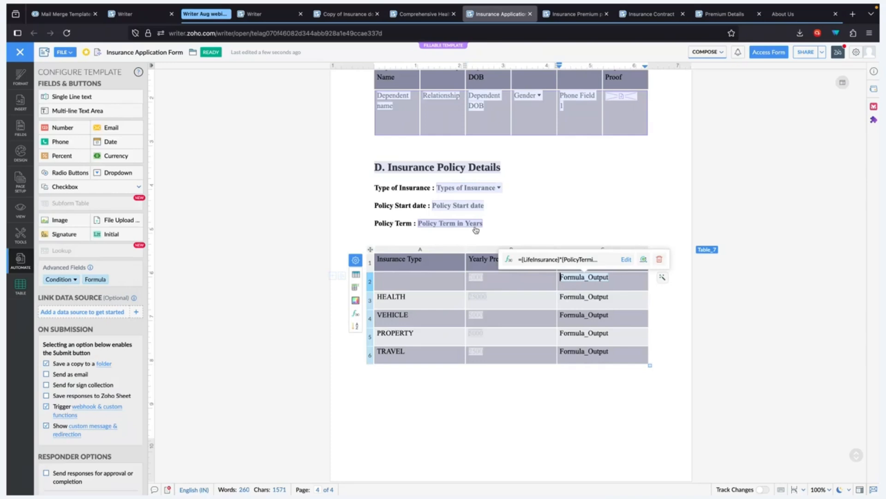
{"action": "left_click", "coordinate": [627, 259]}
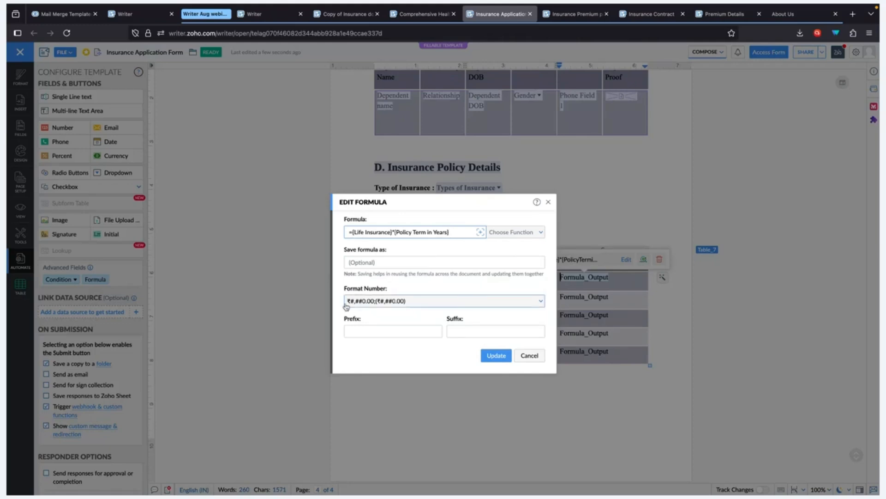
{"action": "left_click", "coordinate": [387, 302]}
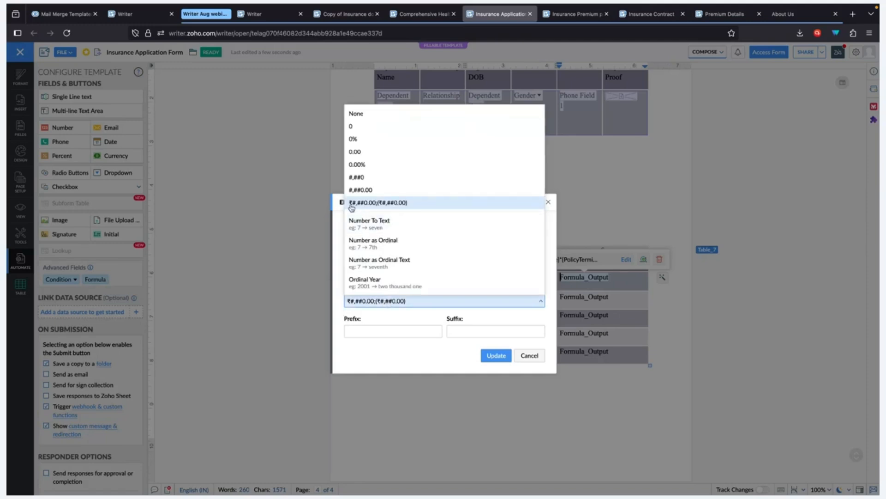
{"action": "left_click", "coordinate": [393, 303]}
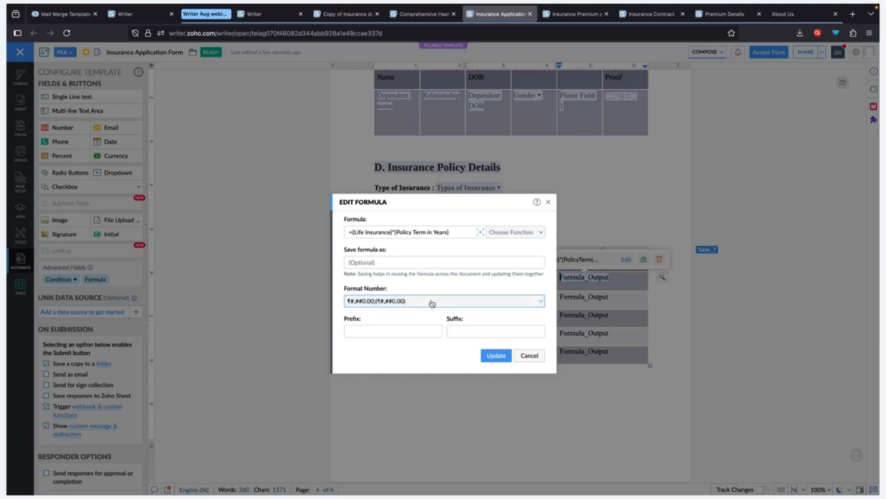
{"action": "left_click", "coordinate": [529, 356]}
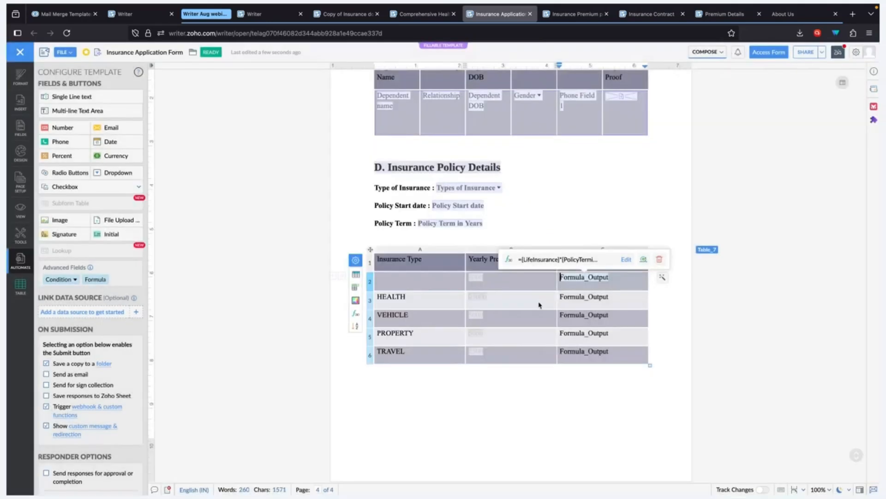
{"action": "left_click", "coordinate": [482, 294]}
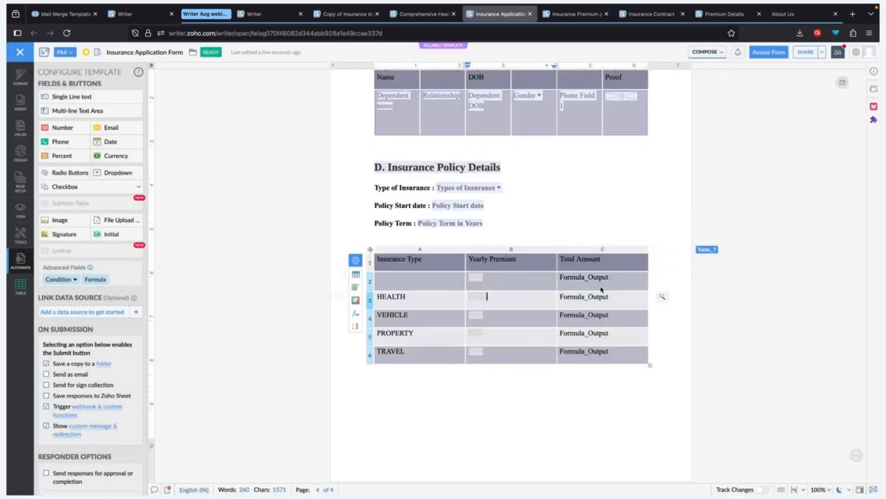
{"action": "scroll", "coordinate": [614, 345], "scroll_direction": "up", "scroll_amount": 3}
{"action": "scroll", "coordinate": [614, 345], "scroll_direction": "up", "scroll_amount": 20}
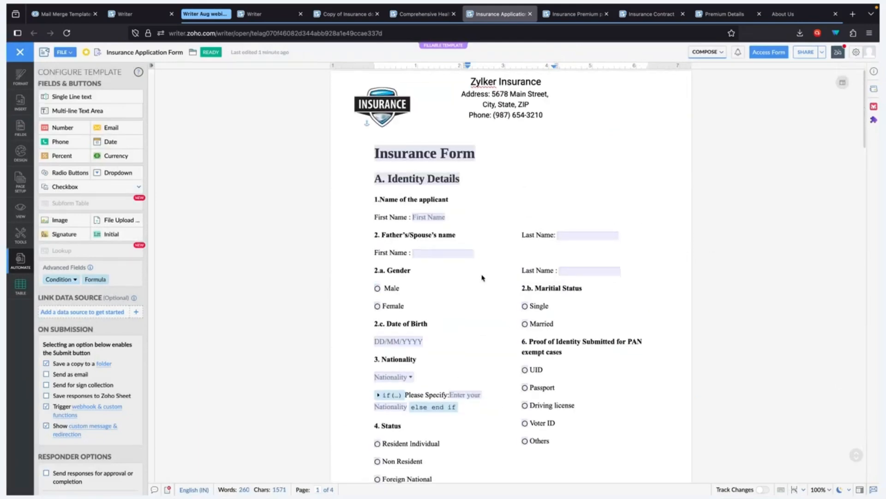
{"action": "left_click", "coordinate": [768, 52]}
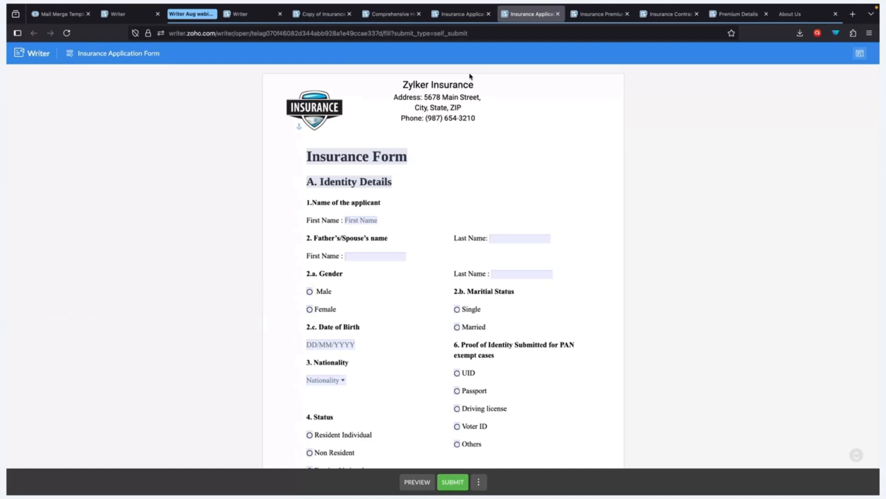
{"action": "left_click", "coordinate": [461, 13]}
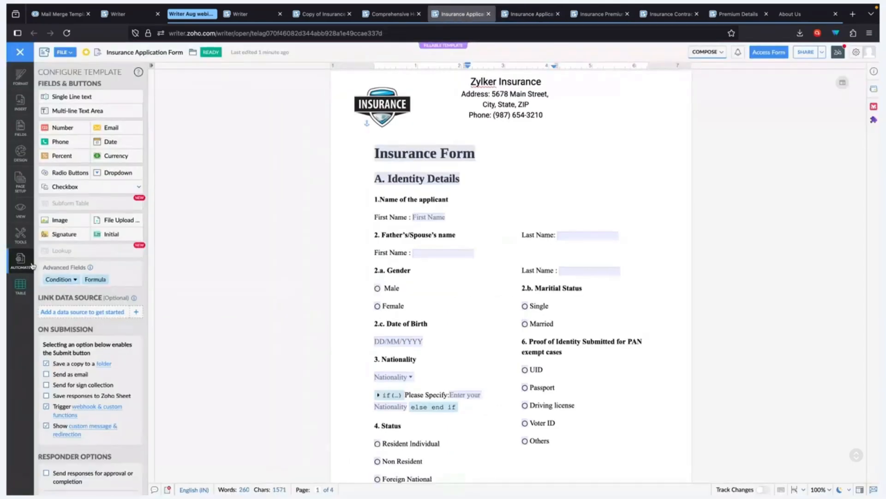
{"action": "scroll", "coordinate": [143, 395], "scroll_direction": "down", "scroll_amount": 2}
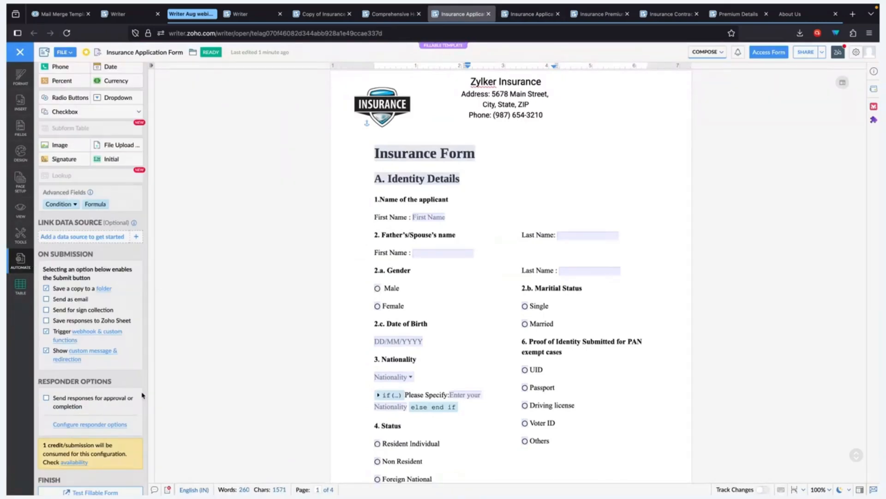
Step: Open webhook and custom function settings, check CRM's Insurance Receipts list, and return to Writer
{"action": "left_click", "coordinate": [88, 335]}
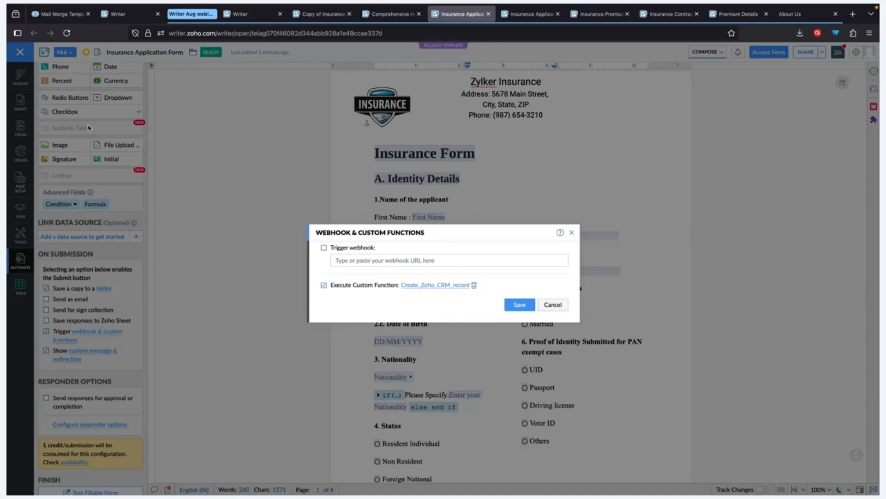
{"action": "left_click", "coordinate": [51, 14]}
{"action": "left_click", "coordinate": [429, 58]}
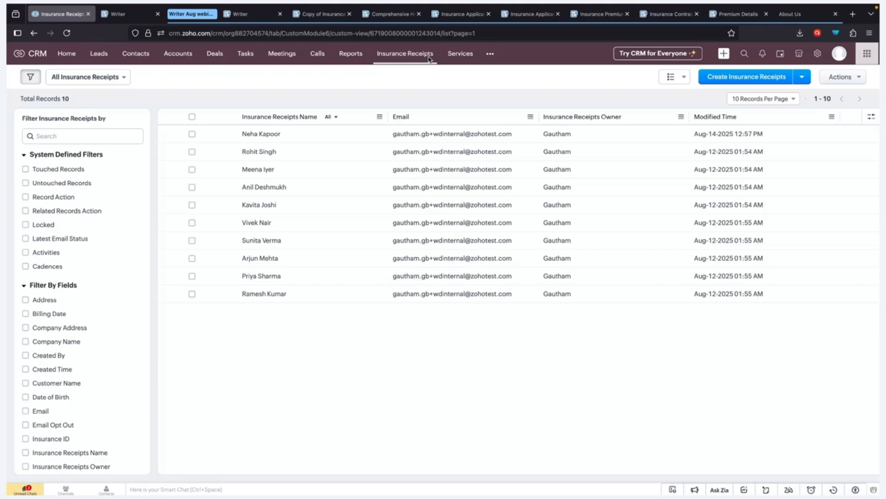
{"action": "left_click", "coordinate": [459, 14]}
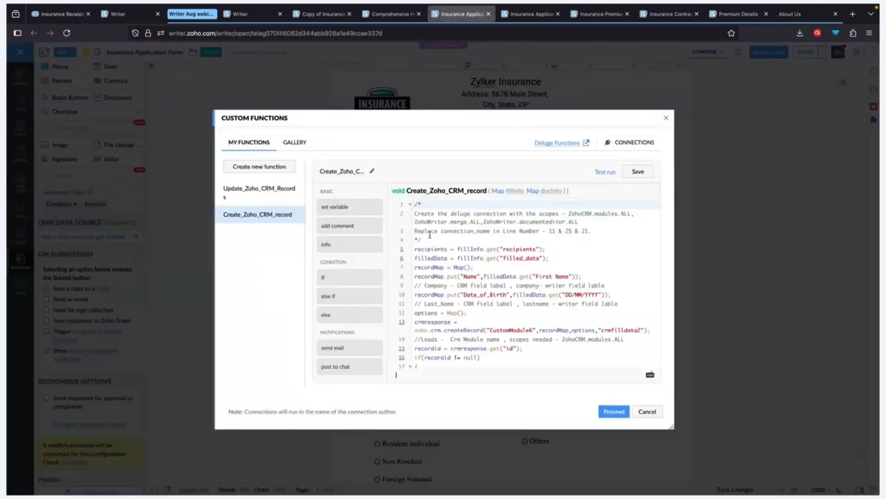
{"action": "scroll", "coordinate": [474, 250], "scroll_direction": "down", "scroll_amount": 1}
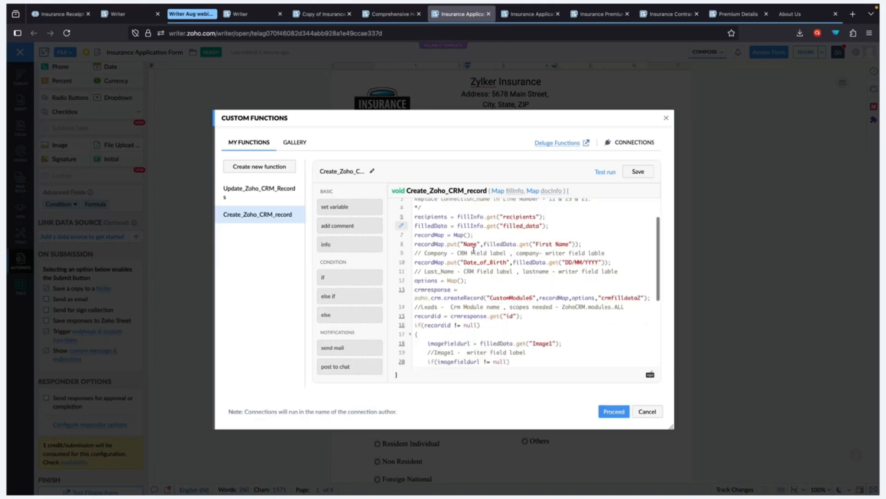
{"action": "double_click", "coordinate": [470, 244]}
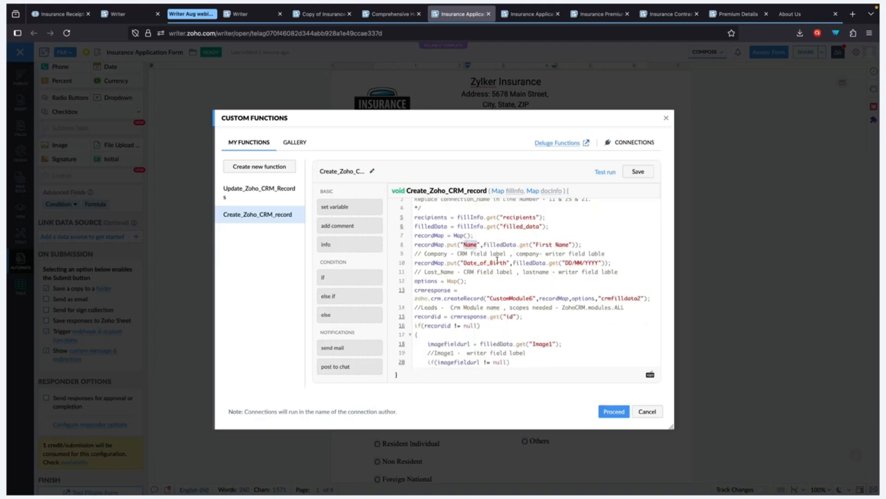
{"action": "left_click", "coordinate": [476, 262]}
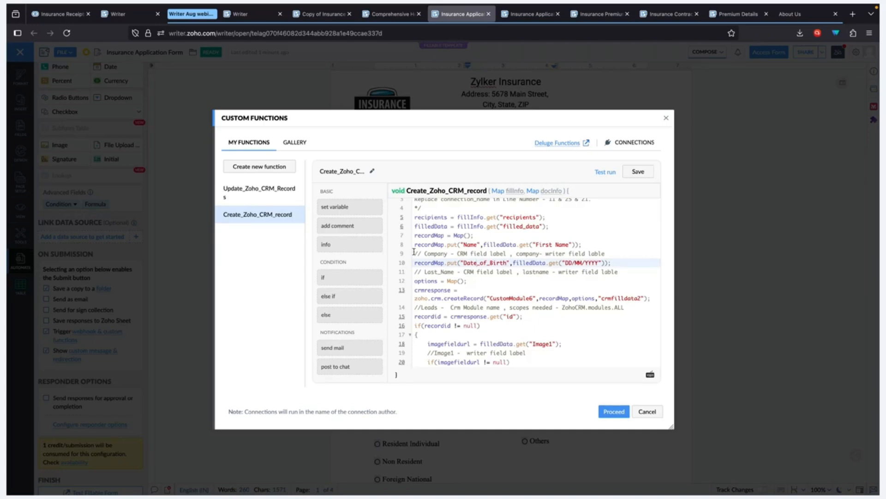
{"action": "scroll", "coordinate": [545, 255], "scroll_direction": "down", "scroll_amount": 3}
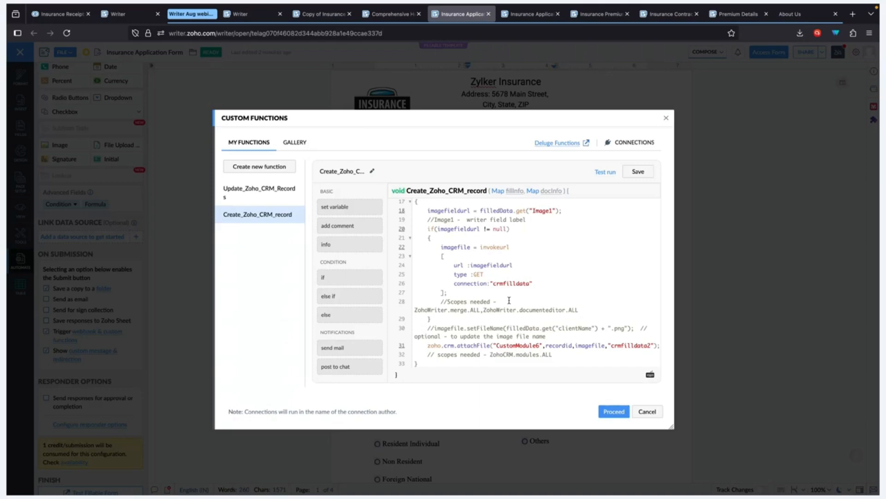
{"action": "left_click", "coordinate": [292, 143]}
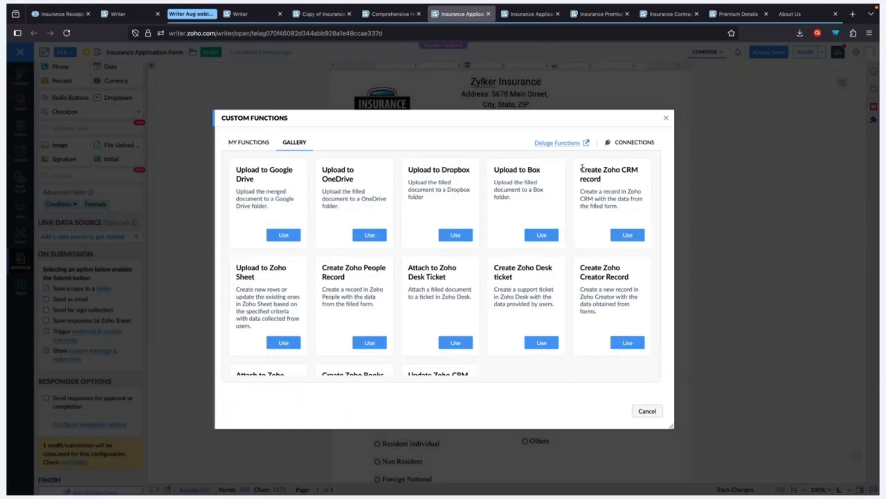
{"action": "left_click_drag", "start_coordinate": [581, 169], "coordinate": [637, 179]}
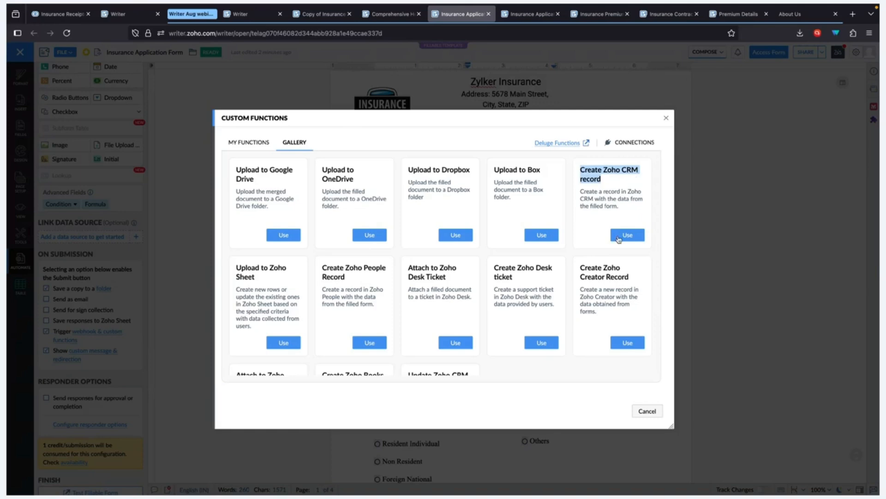
{"action": "left_click", "coordinate": [248, 143]}
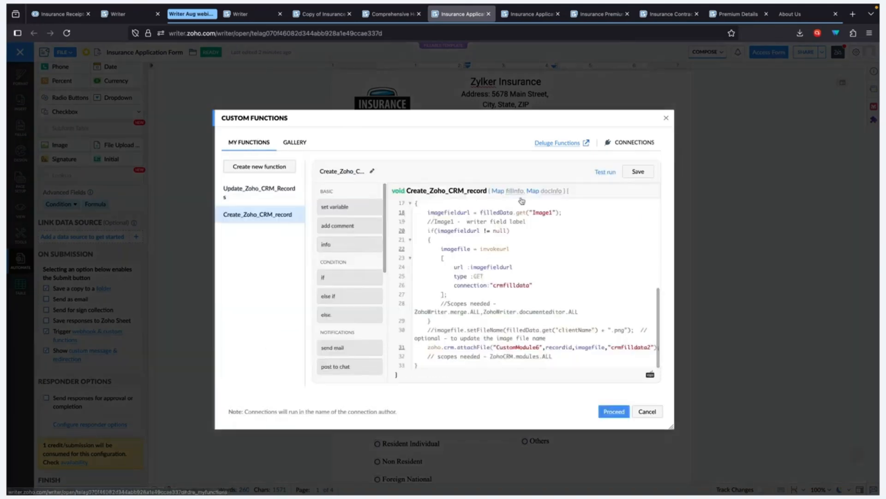
{"action": "scroll", "coordinate": [522, 201], "scroll_direction": "up", "scroll_amount": 5}
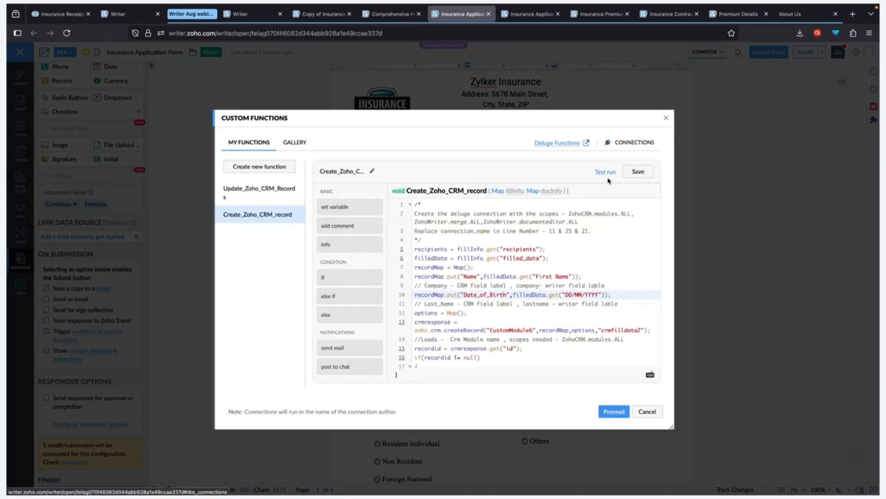
{"action": "left_click_drag", "start_coordinate": [568, 214], "coordinate": [646, 214]}
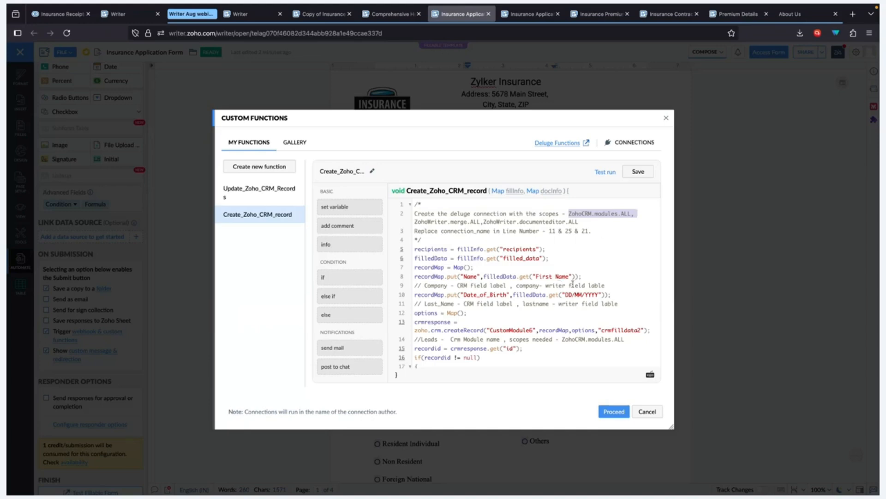
{"action": "scroll", "coordinate": [572, 283], "scroll_direction": "down", "scroll_amount": 3}
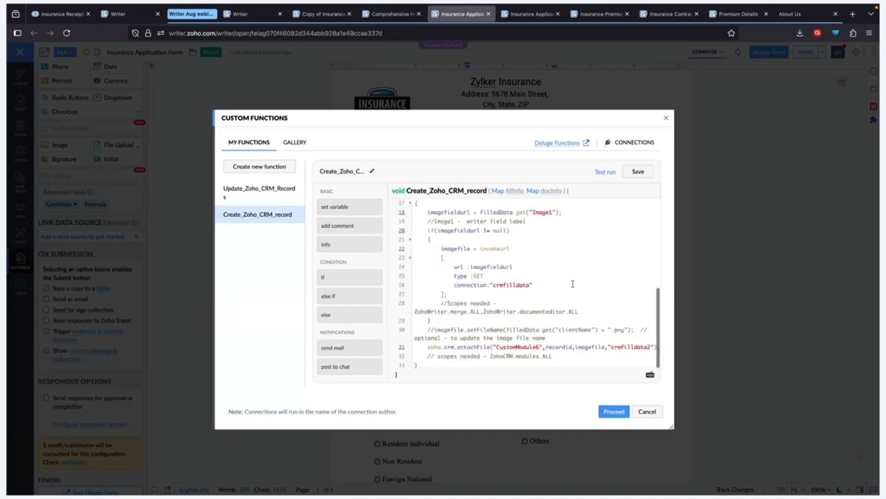
Step: Close the custom function code and enter the applicant's first name on the fill-mode form
{"action": "left_click", "coordinate": [639, 411]}
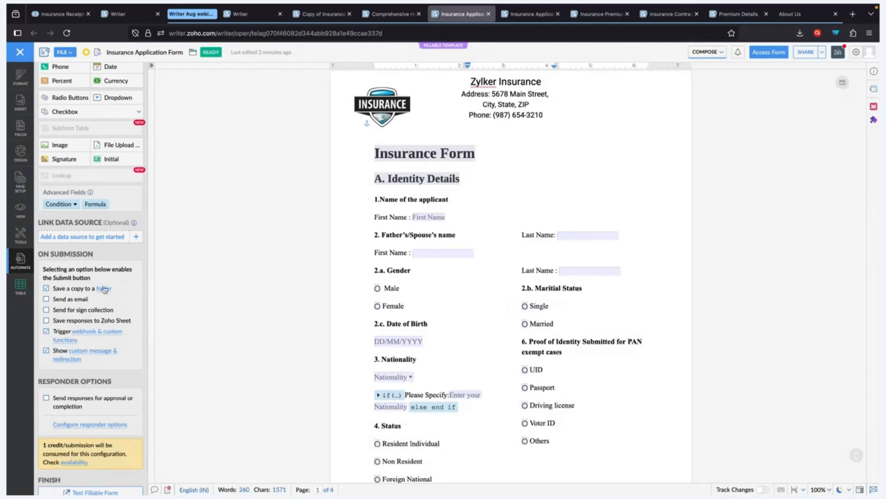
{"action": "left_click", "coordinate": [517, 17]}
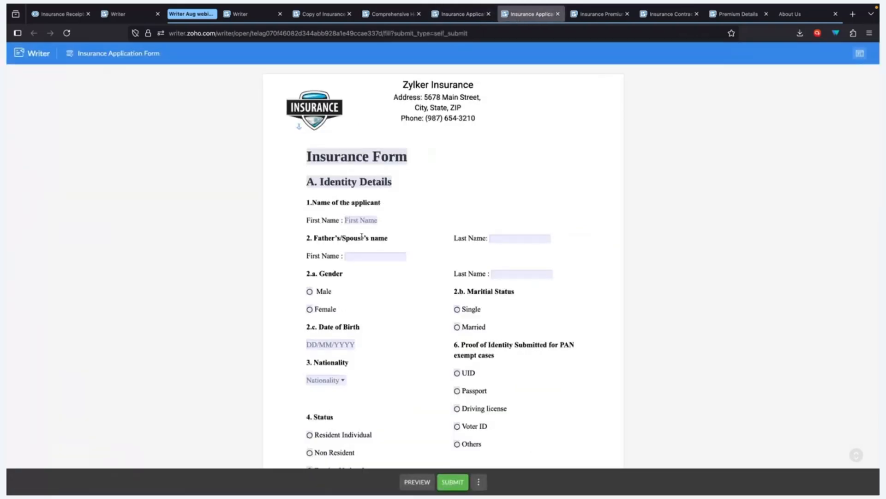
{"action": "left_click", "coordinate": [367, 221]}
{"action": "type", "text": "G"}
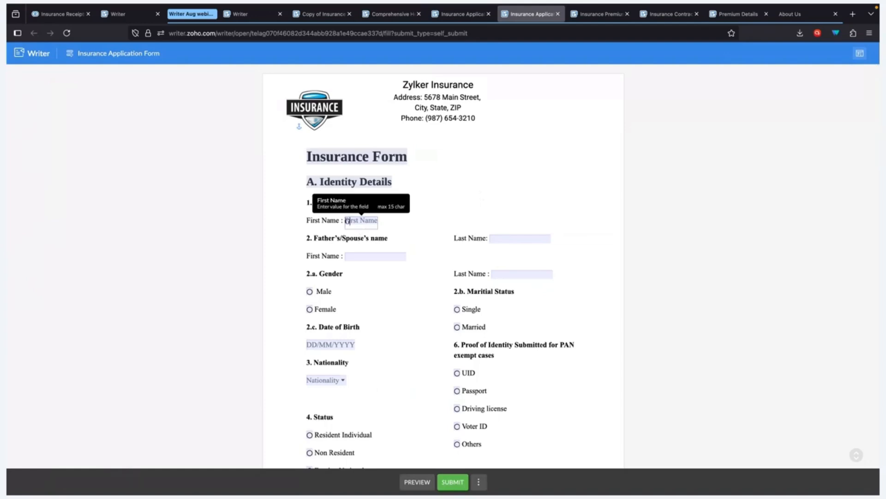
{"action": "type", "text": "autham"}
{"action": "left_click", "coordinate": [507, 176]}
Step: Set Nationality to Others with 'Indian' specified, then change it to India
{"action": "scroll", "coordinate": [416, 291], "scroll_direction": "down", "scroll_amount": 2}
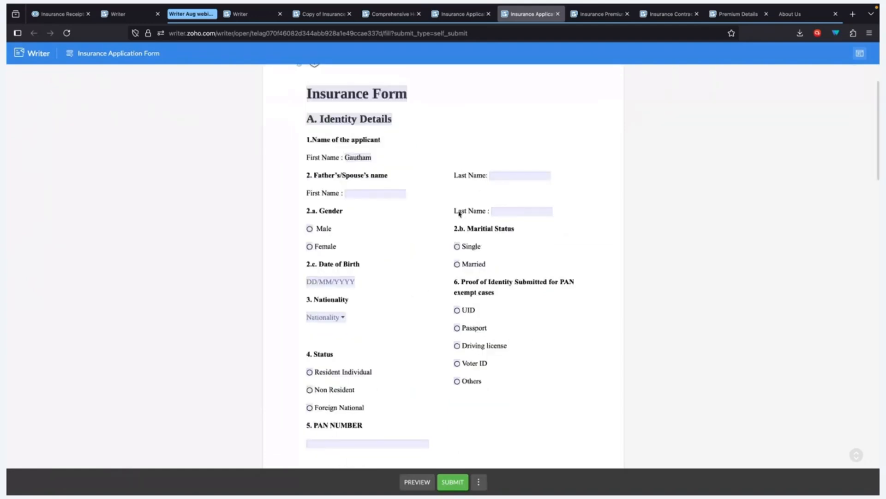
{"action": "scroll", "coordinate": [526, 195], "scroll_direction": "down", "scroll_amount": 2}
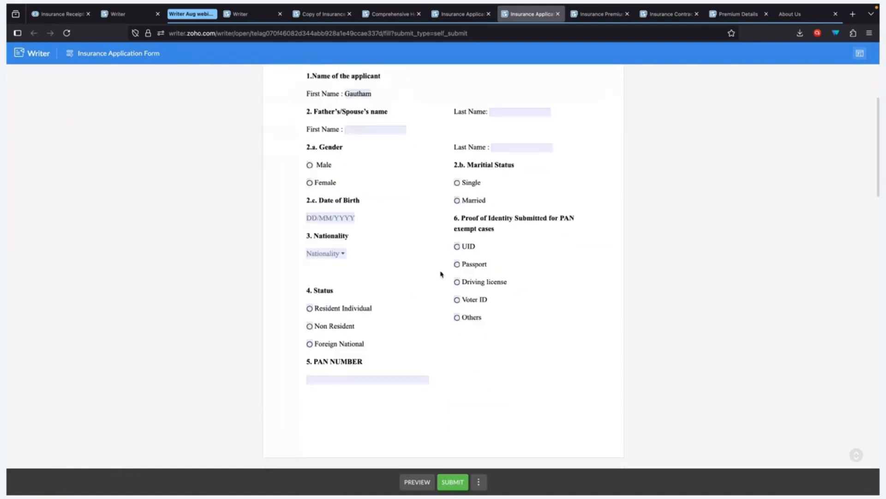
{"action": "left_click", "coordinate": [330, 256]}
{"action": "scroll", "coordinate": [342, 295], "scroll_direction": "down", "scroll_amount": 3}
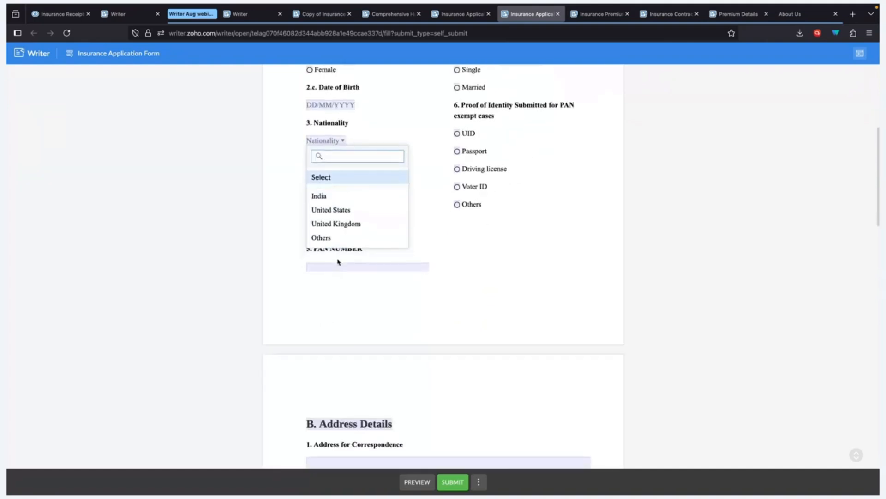
{"action": "scroll", "coordinate": [311, 159], "scroll_direction": "up", "scroll_amount": 5}
{"action": "scroll", "coordinate": [332, 280], "scroll_direction": "down", "scroll_amount": 5}
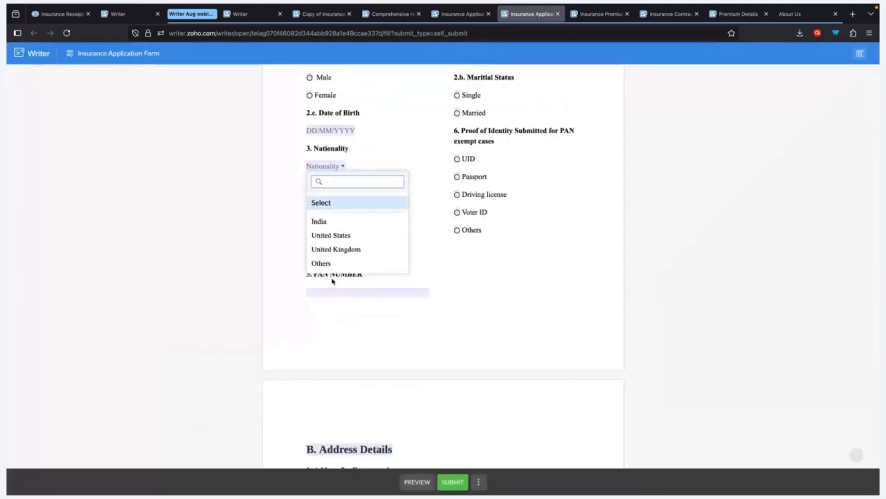
{"action": "left_click", "coordinate": [337, 267]}
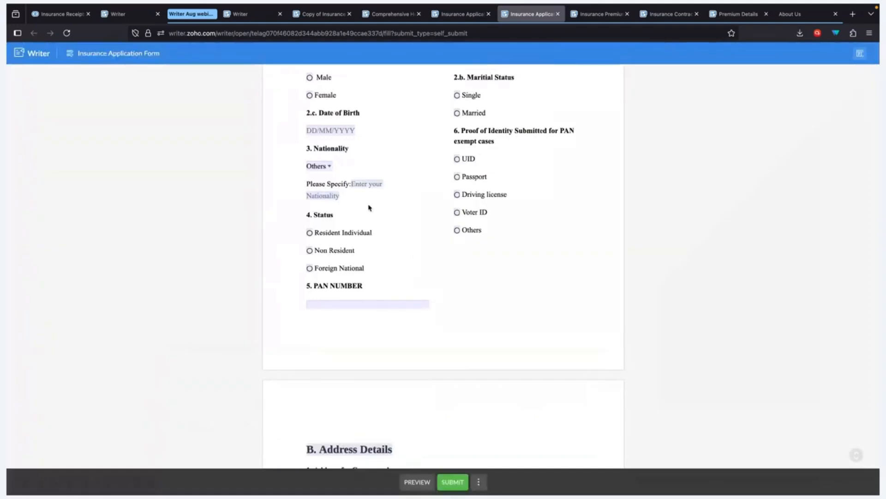
{"action": "left_click", "coordinate": [372, 184]}
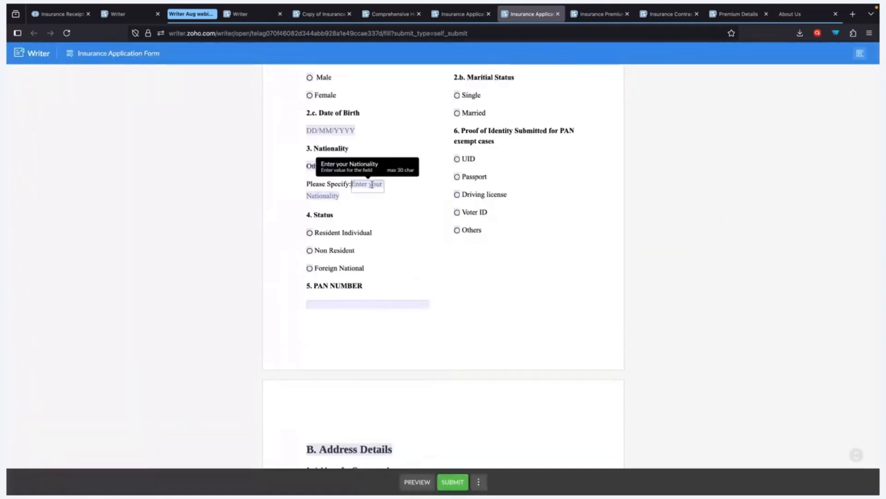
{"action": "type", "text": "Indian"}
{"action": "left_click", "coordinate": [430, 195]}
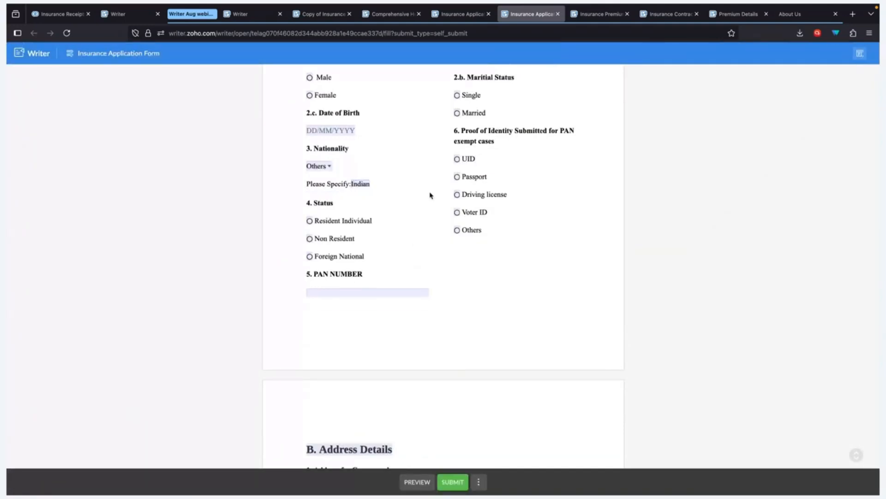
{"action": "left_click", "coordinate": [322, 169]}
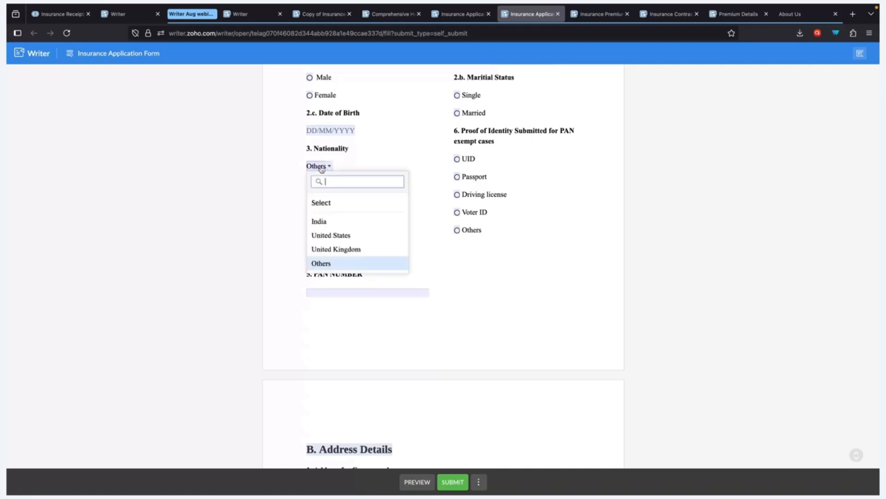
{"action": "left_click", "coordinate": [329, 222]}
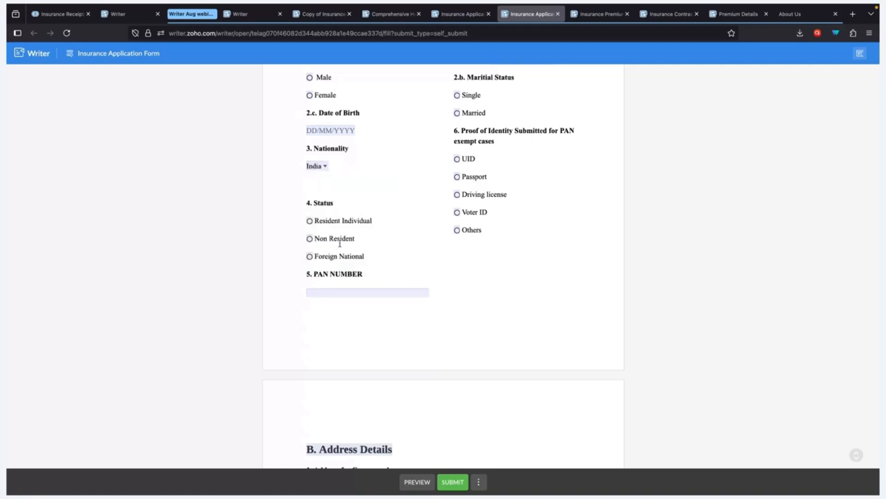
Step: Enter the applicant's e-mail address in the Email field
{"action": "scroll", "coordinate": [400, 268], "scroll_direction": "down", "scroll_amount": 3}
{"action": "scroll", "coordinate": [400, 269], "scroll_direction": "down", "scroll_amount": 6}
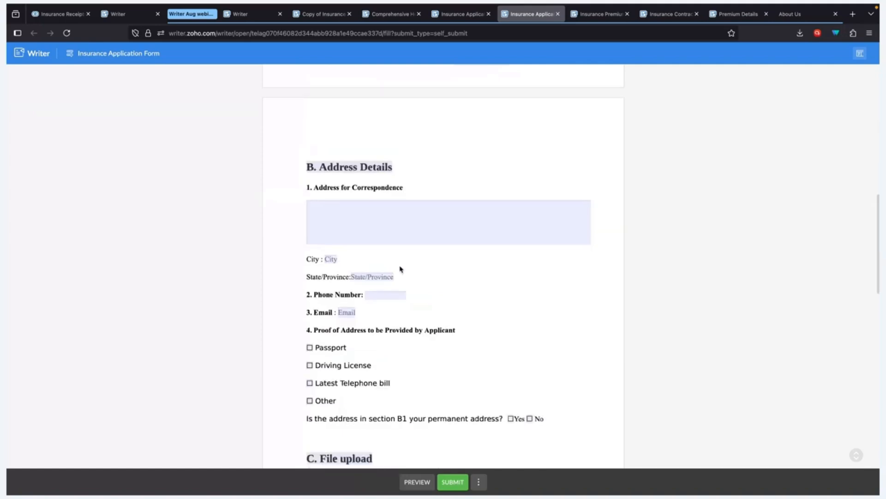
{"action": "left_click", "coordinate": [349, 177]}
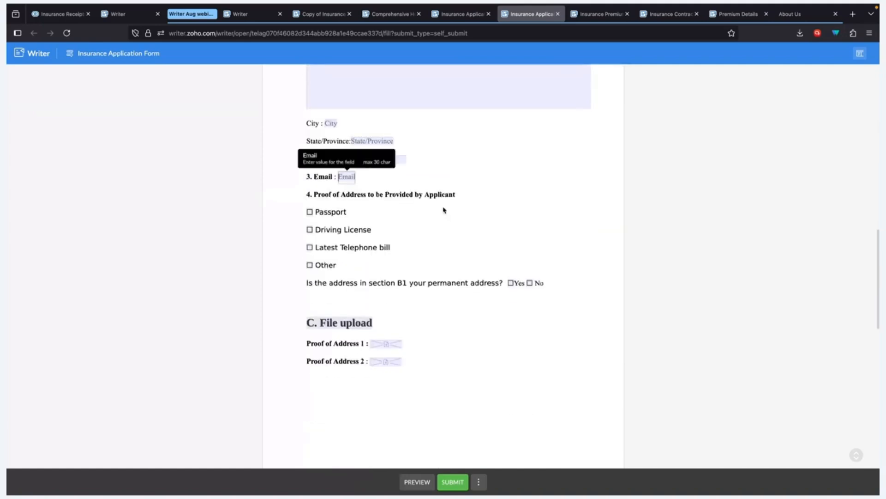
{"action": "key", "text": "Down"}
{"action": "key", "text": "Return"}
Step: Try uploading a proof of address file, then cancel the file selection
{"action": "scroll", "coordinate": [508, 235], "scroll_direction": "down", "scroll_amount": 2}
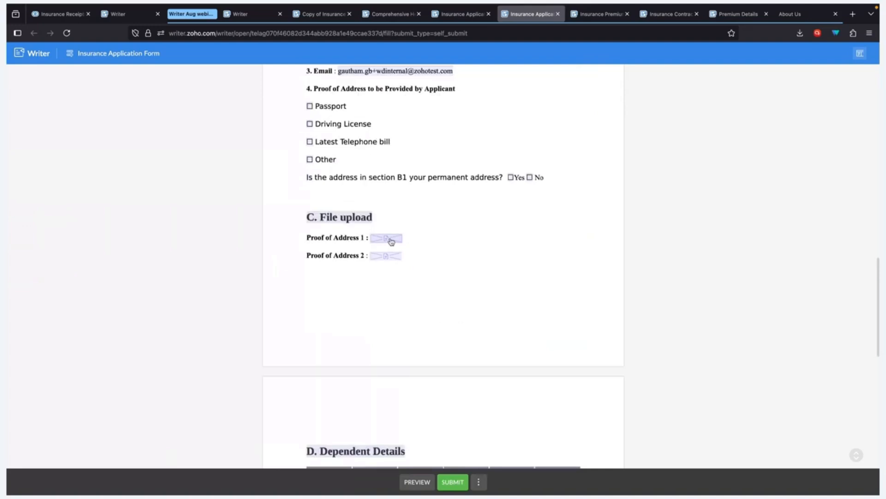
{"action": "left_click", "coordinate": [386, 256]}
{"action": "left_click", "coordinate": [397, 261]}
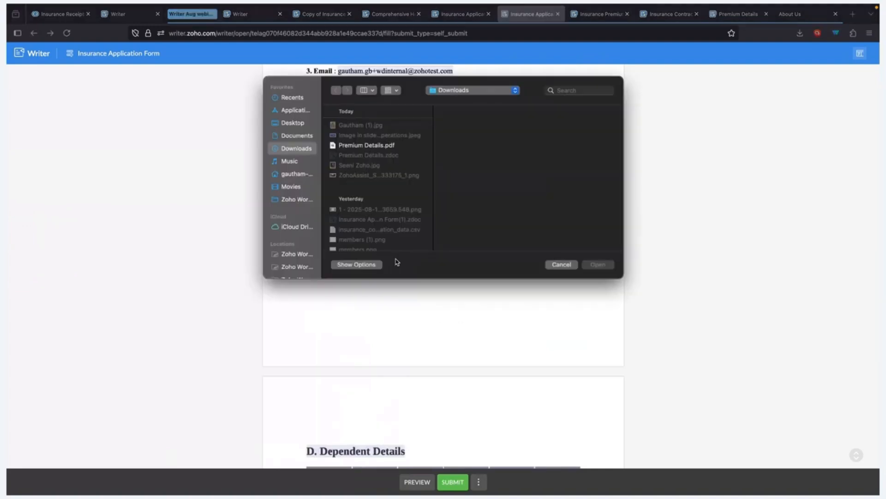
{"action": "key", "text": "Escape"}
{"action": "scroll", "coordinate": [335, 270], "scroll_direction": "down", "scroll_amount": 5}
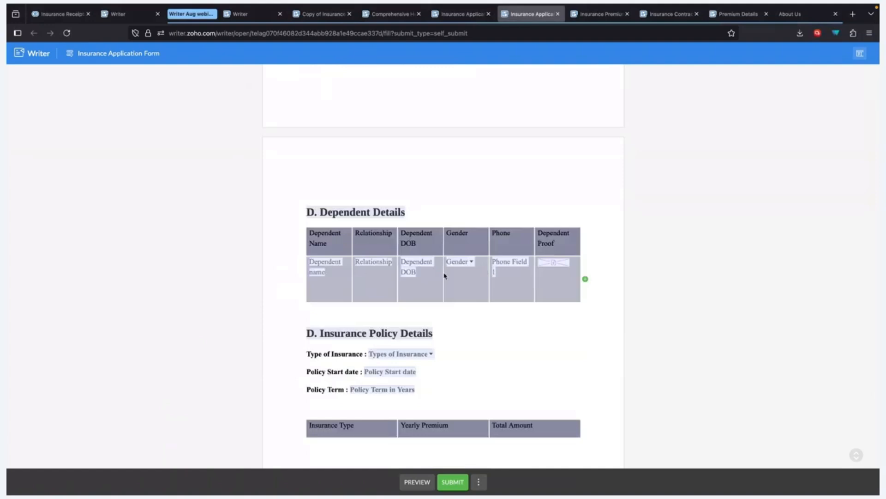
Step: Add and remove dependent rows, open the dependent proof upload, and add a third row again
{"action": "left_click", "coordinate": [586, 280]}
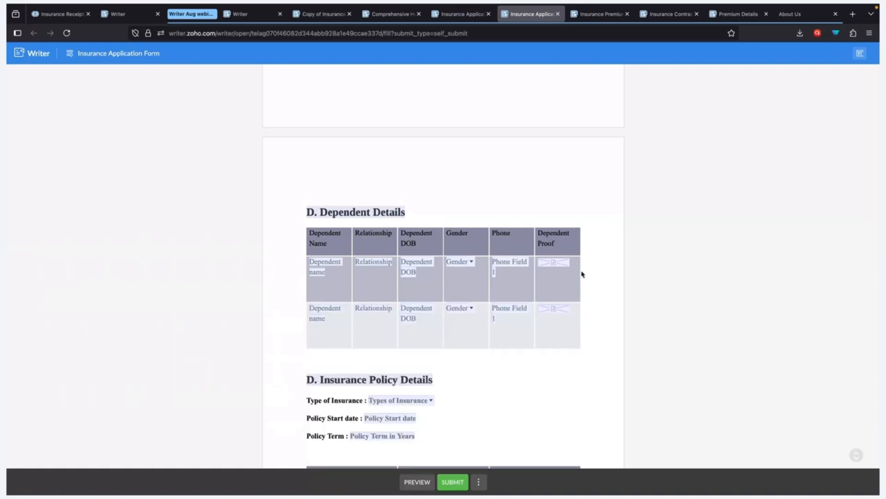
{"action": "left_click", "coordinate": [594, 279]}
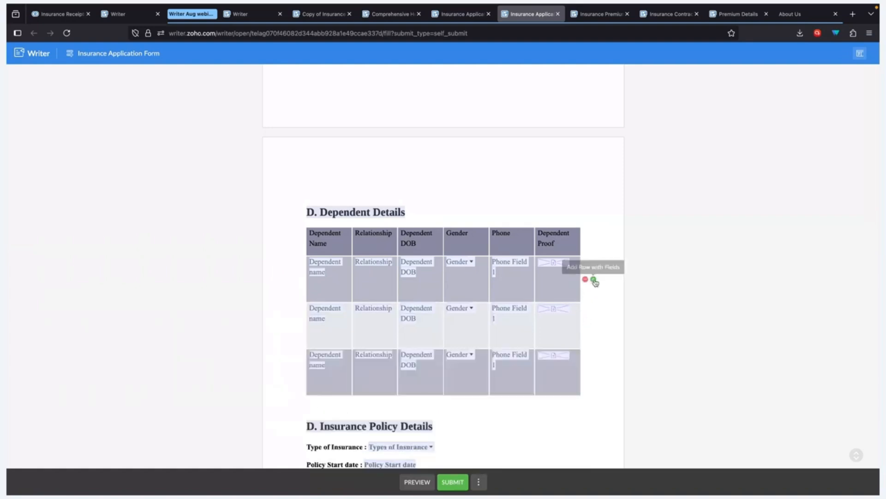
{"action": "left_click", "coordinate": [586, 279]}
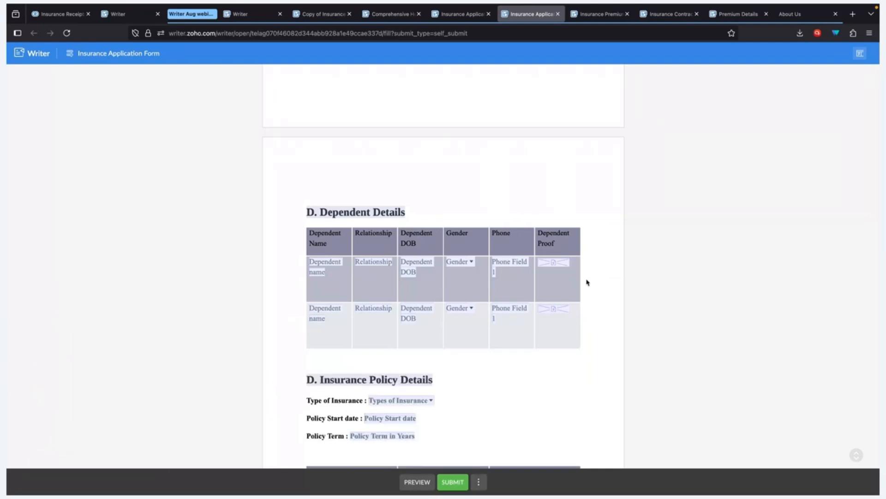
{"action": "scroll", "coordinate": [587, 283], "scroll_direction": "down", "scroll_amount": 3}
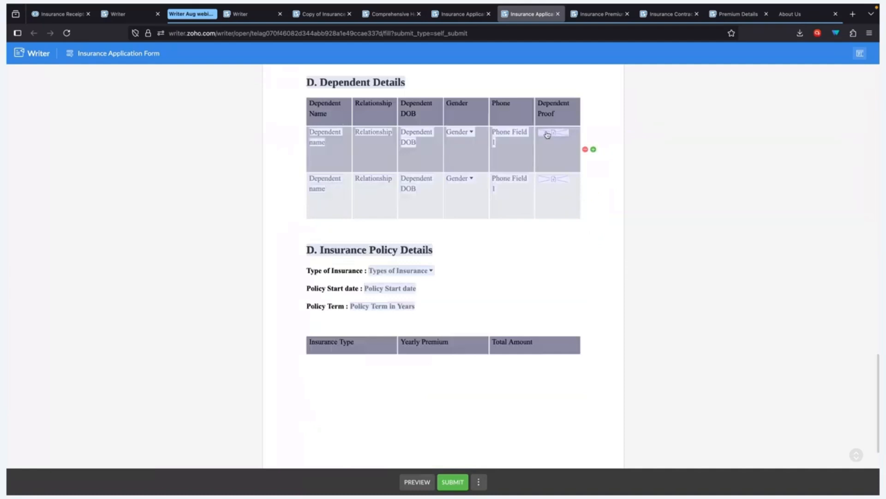
{"action": "left_click", "coordinate": [547, 134]}
{"action": "left_click", "coordinate": [592, 149]}
{"action": "scroll", "coordinate": [492, 251], "scroll_direction": "down", "scroll_amount": 2}
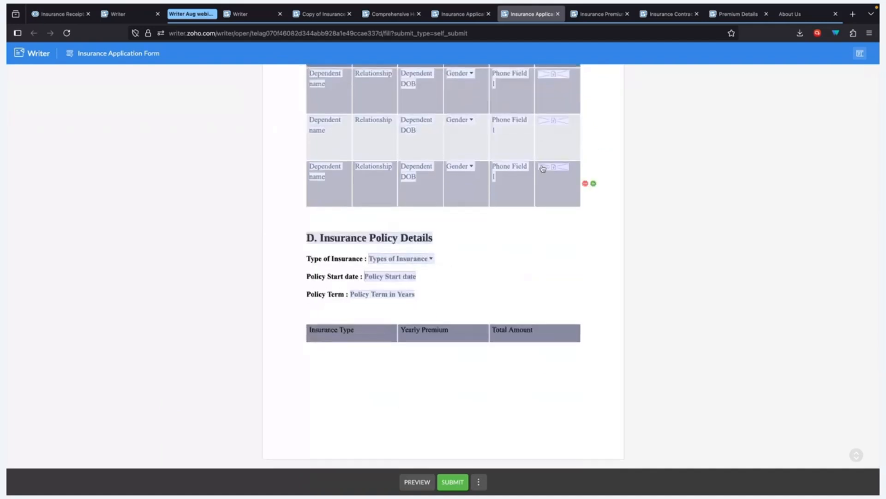
{"action": "scroll", "coordinate": [592, 194], "scroll_direction": "up", "scroll_amount": 3}
Step: Remove the extra dependent rows and try Life insurance with a 3-year policy term
{"action": "left_click", "coordinate": [586, 177]}
{"action": "left_click", "coordinate": [586, 176]}
{"action": "left_click", "coordinate": [395, 252]}
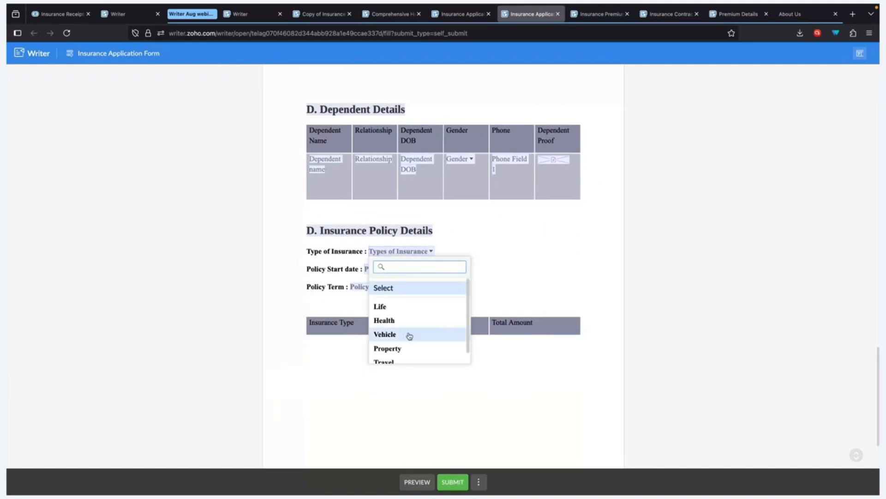
{"action": "left_click", "coordinate": [406, 307]}
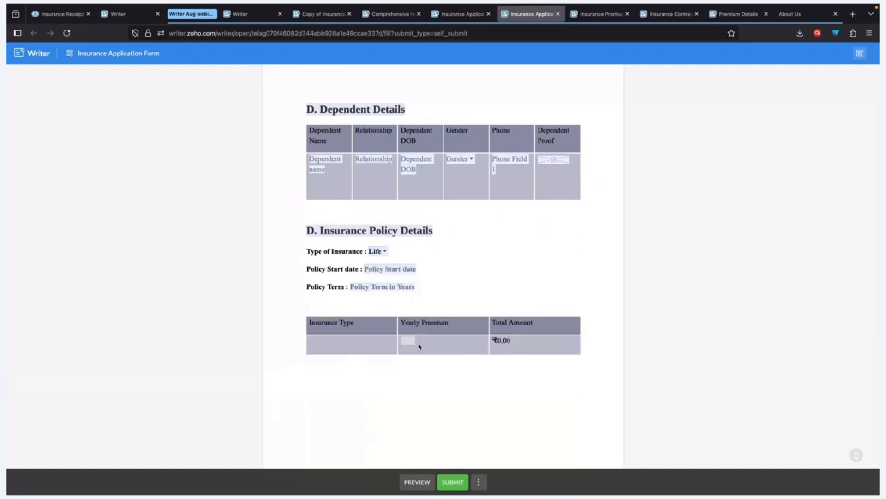
{"action": "left_click", "coordinate": [388, 289]}
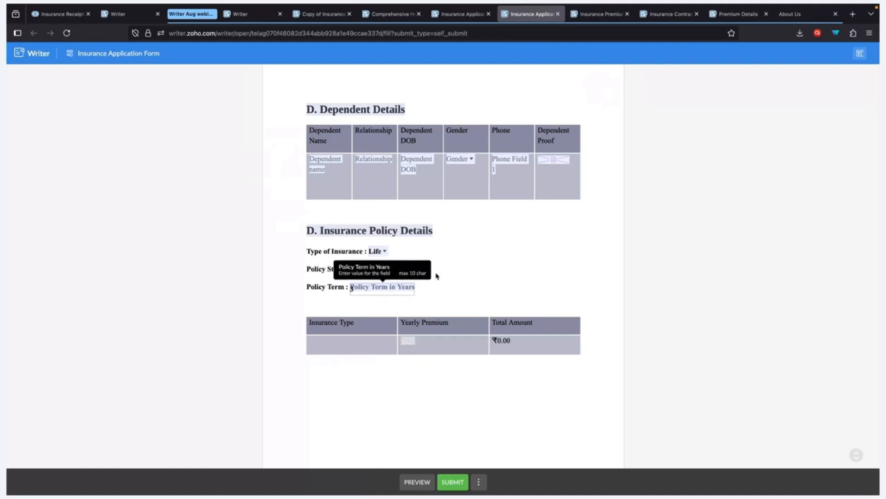
{"action": "left_click", "coordinate": [458, 276]}
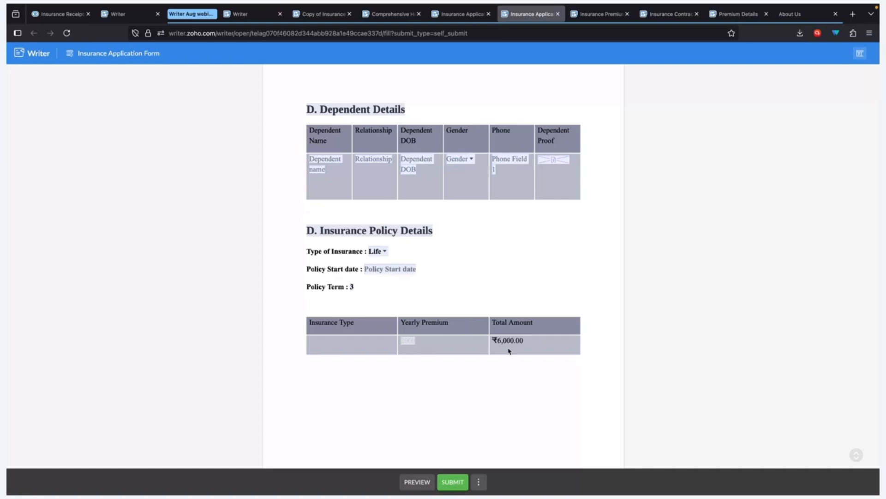
Step: Change the Type of Insurance to Health, then settle on Vehicle
{"action": "left_click", "coordinate": [373, 251]}
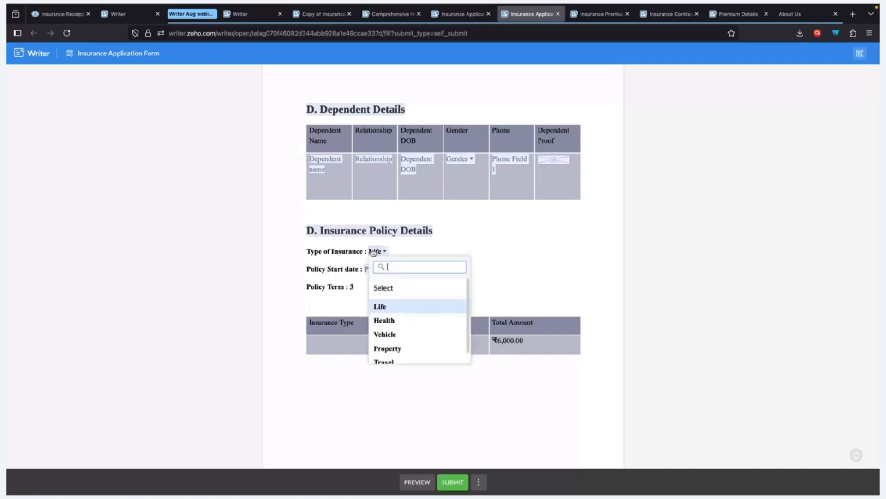
{"action": "left_click", "coordinate": [391, 319]}
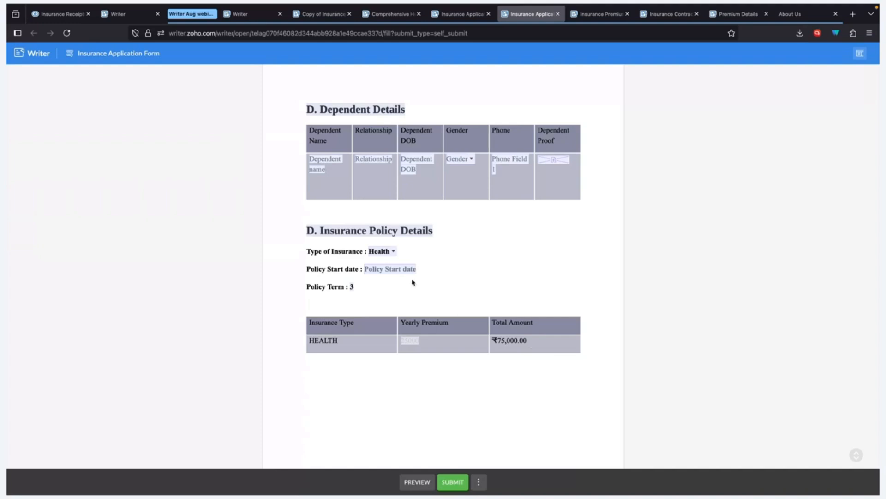
{"action": "left_click", "coordinate": [384, 253]}
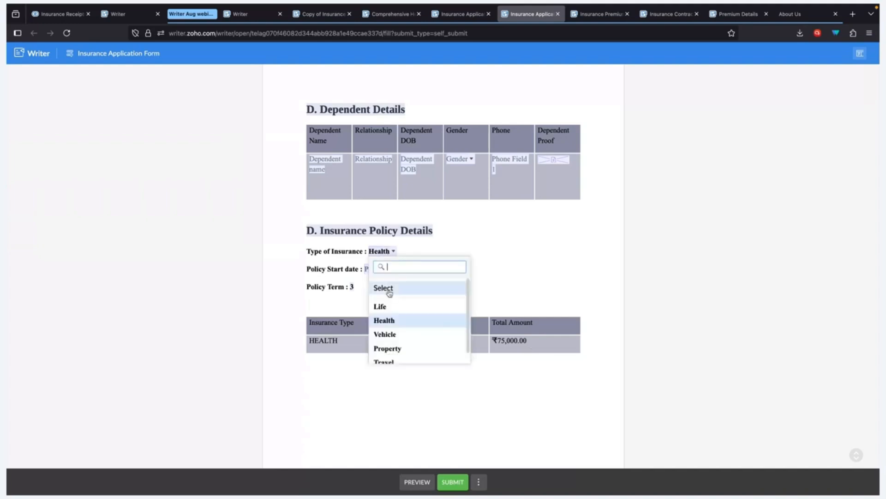
{"action": "left_click", "coordinate": [386, 333]}
{"action": "left_click", "coordinate": [388, 250]}
{"action": "left_click", "coordinate": [354, 288]}
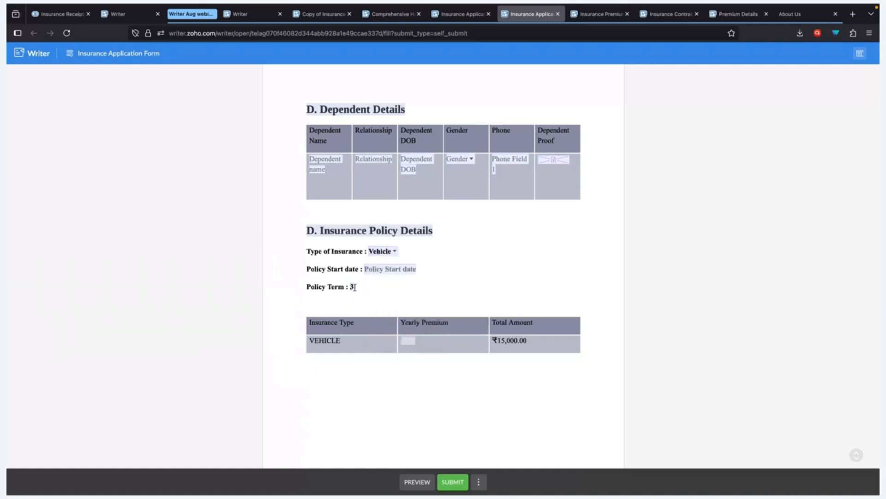
Step: Enter 5 as the Policy Term so the premium table shows VEHICLE at ₹25,000.00
{"action": "left_click", "coordinate": [352, 287]}
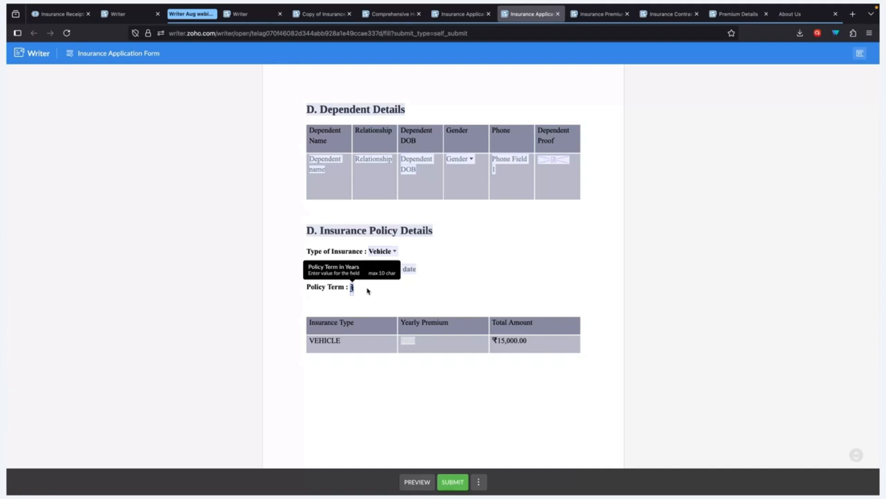
{"action": "type", "text": "5"}
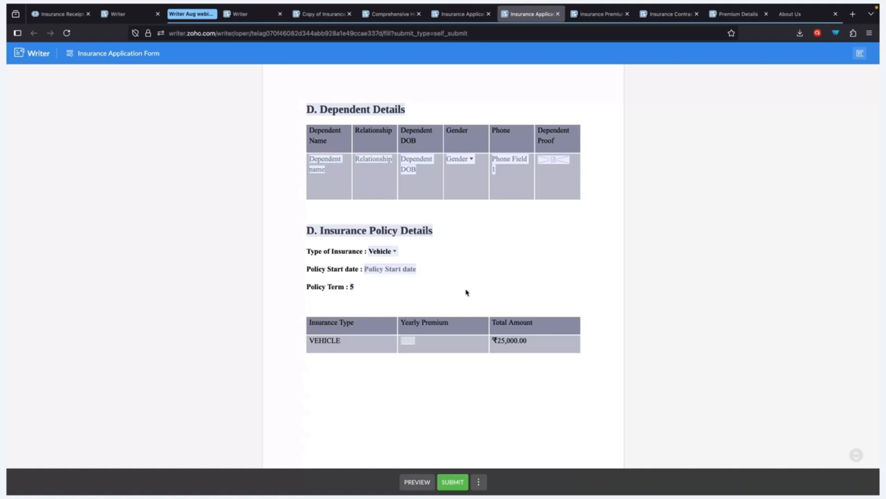
{"action": "scroll", "coordinate": [465, 309], "scroll_direction": "down", "scroll_amount": 2}
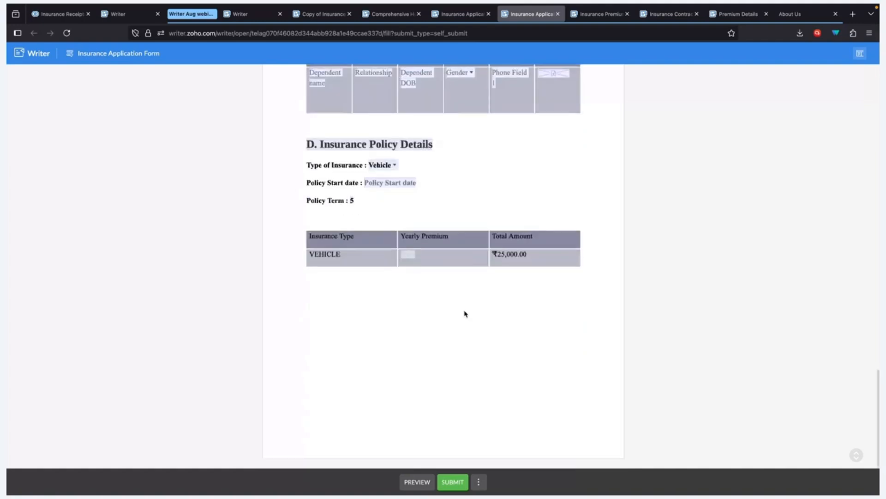
{"action": "scroll", "coordinate": [465, 308], "scroll_direction": "up", "scroll_amount": 15}
{"action": "scroll", "coordinate": [465, 307], "scroll_direction": "up", "scroll_amount": 3}
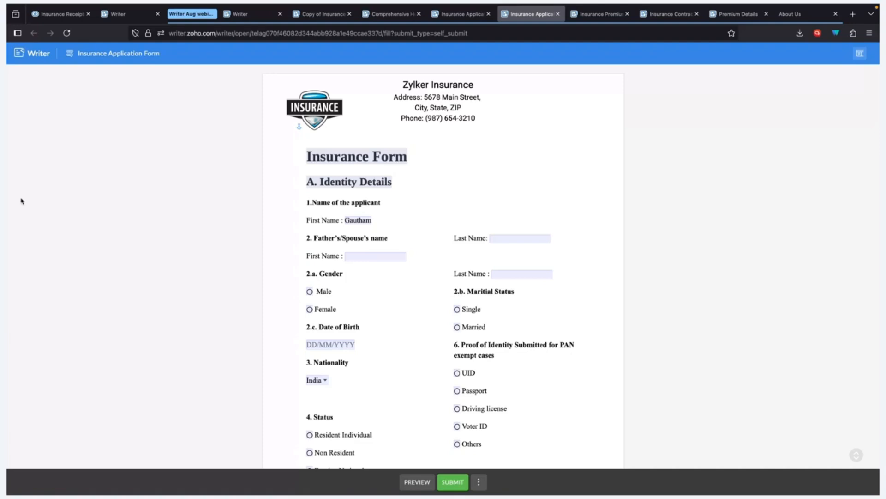
Step: Move past the template editor to the 'Embed Policy Enrollment Forms in Website' slide
{"action": "key", "text": "ctrl+Right"}
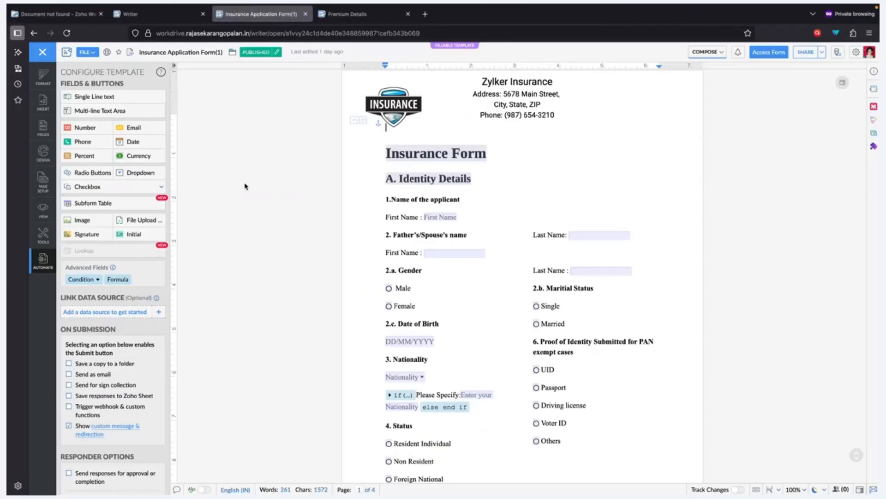
{"action": "key", "text": "ctrl+Right"}
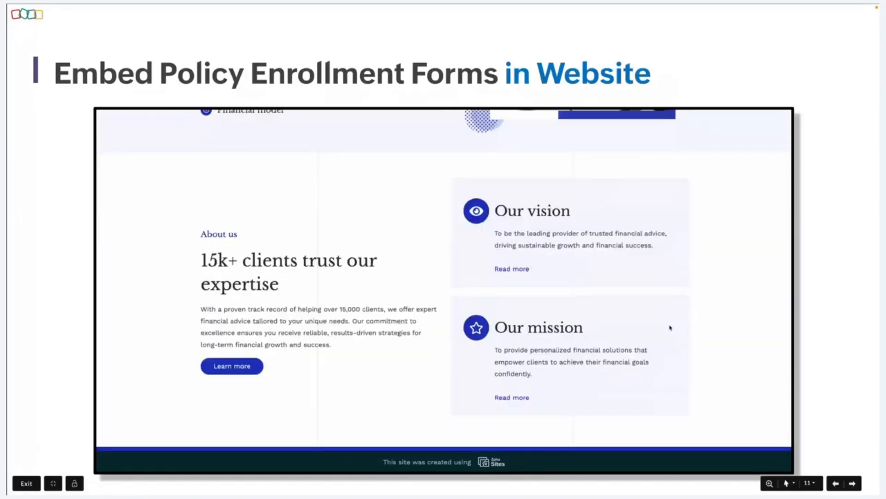